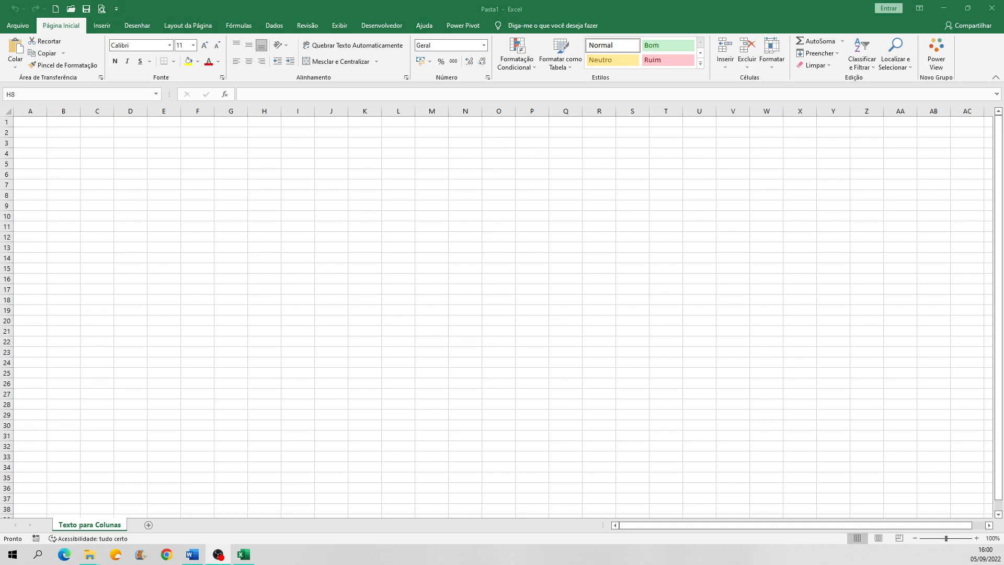
click(172, 240)
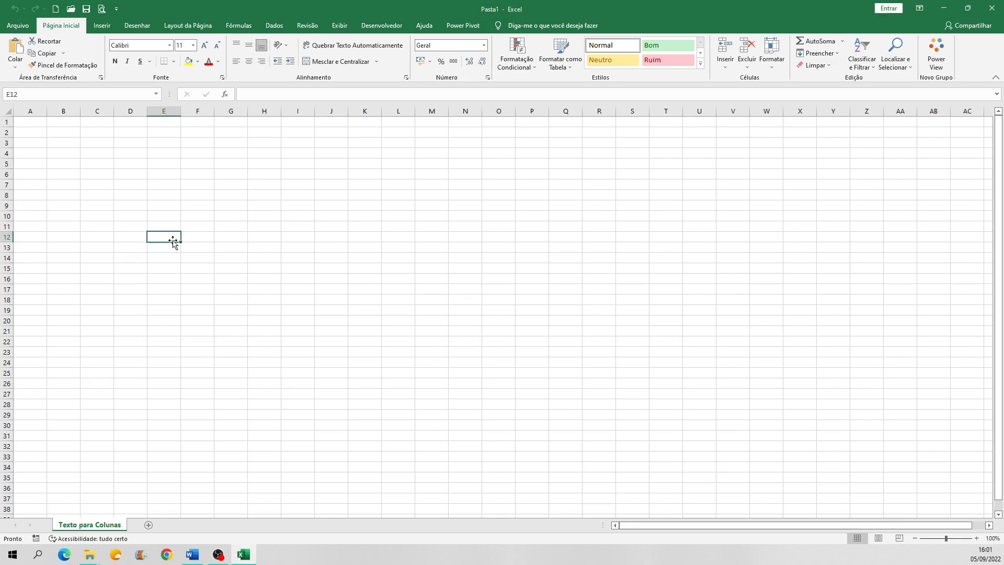
click(210, 227)
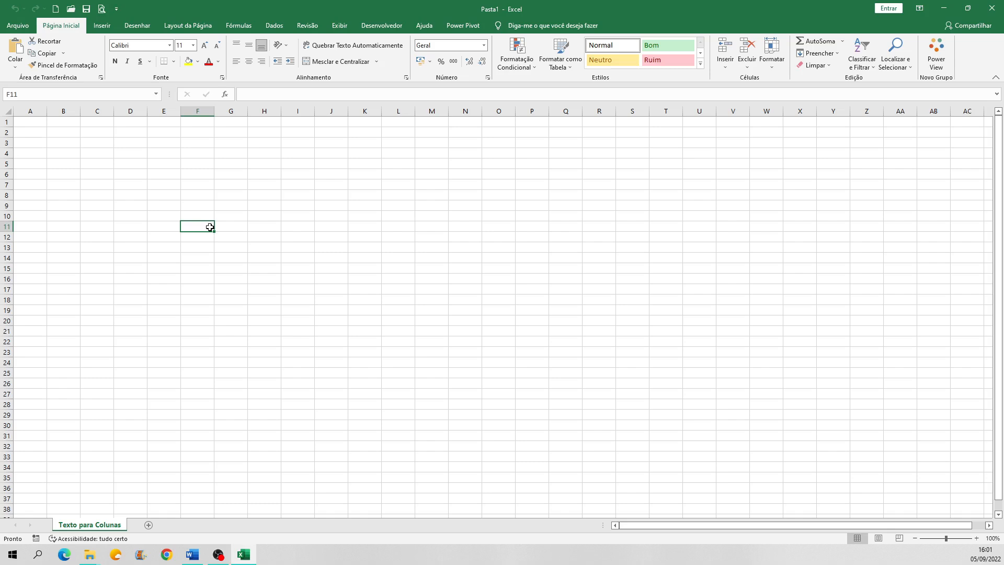
click(254, 218)
click(233, 213)
click(231, 184)
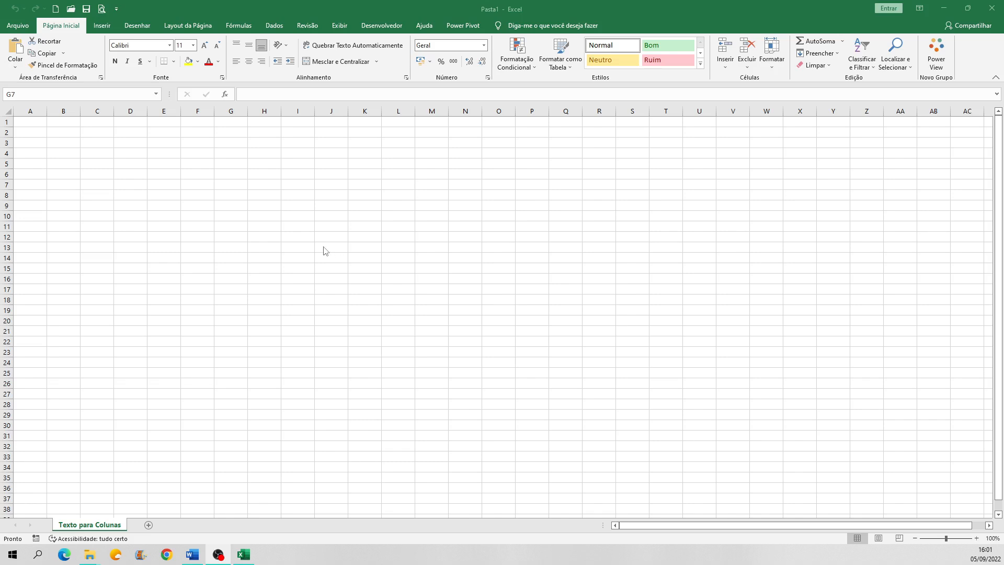
click(255, 215)
click(203, 206)
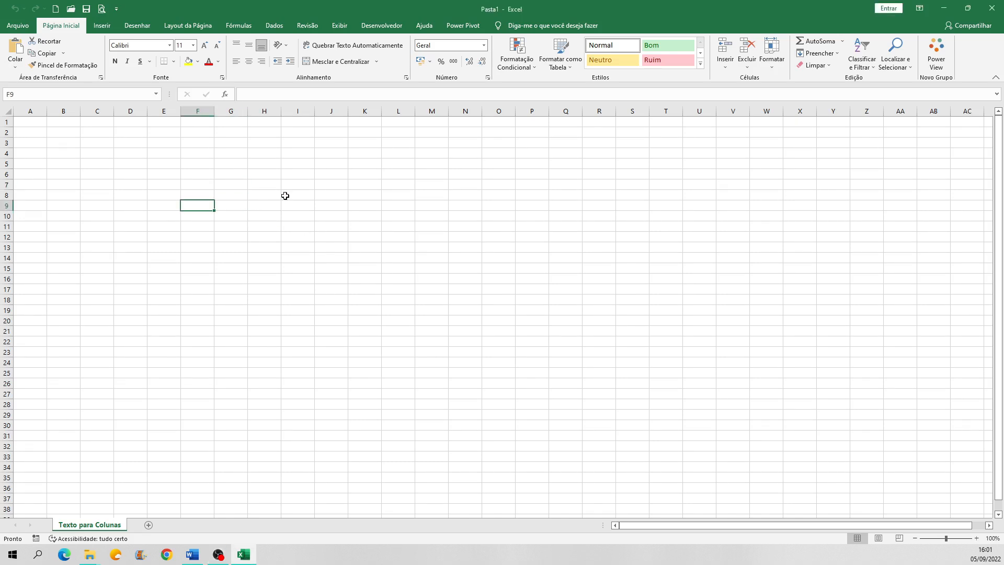
- Browse to the 23_PRONTO folder and open the text file Doc
click(27, 26)
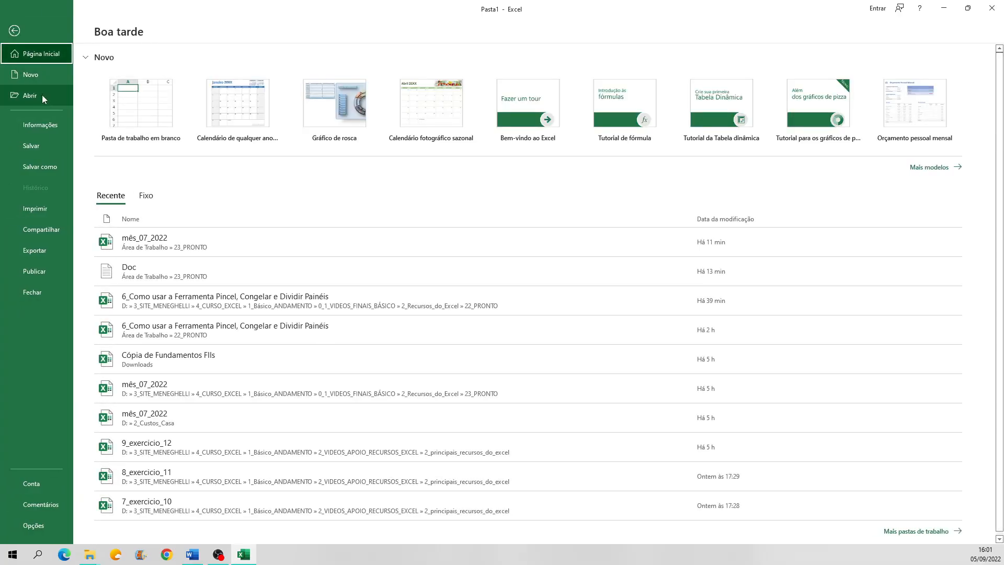
click(37, 99)
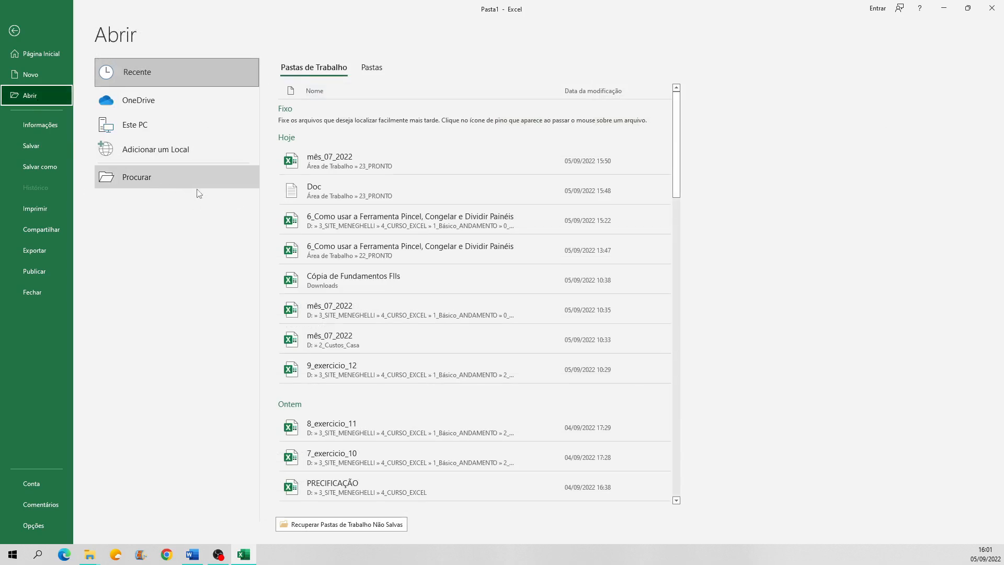
click(130, 177)
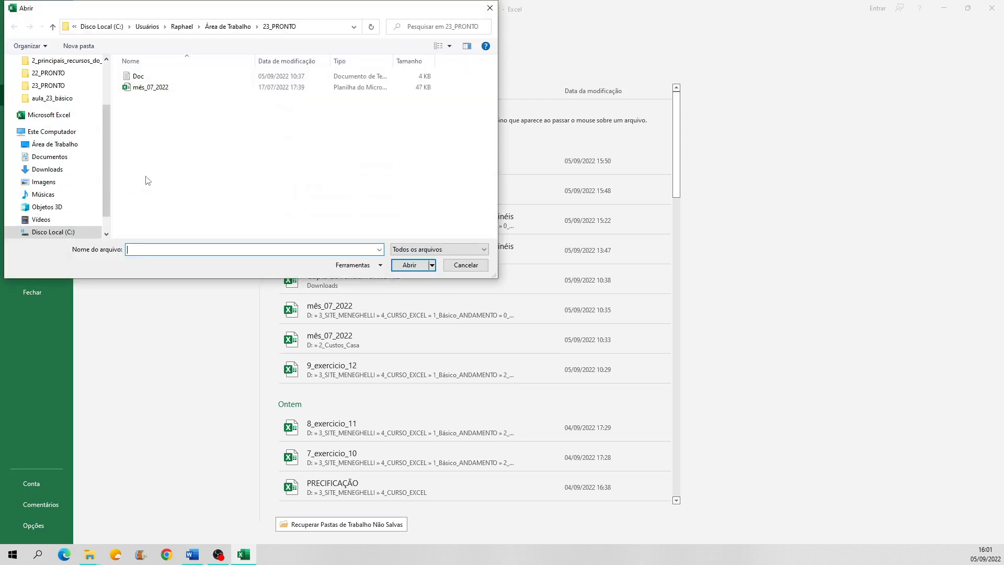
click(139, 77)
click(408, 265)
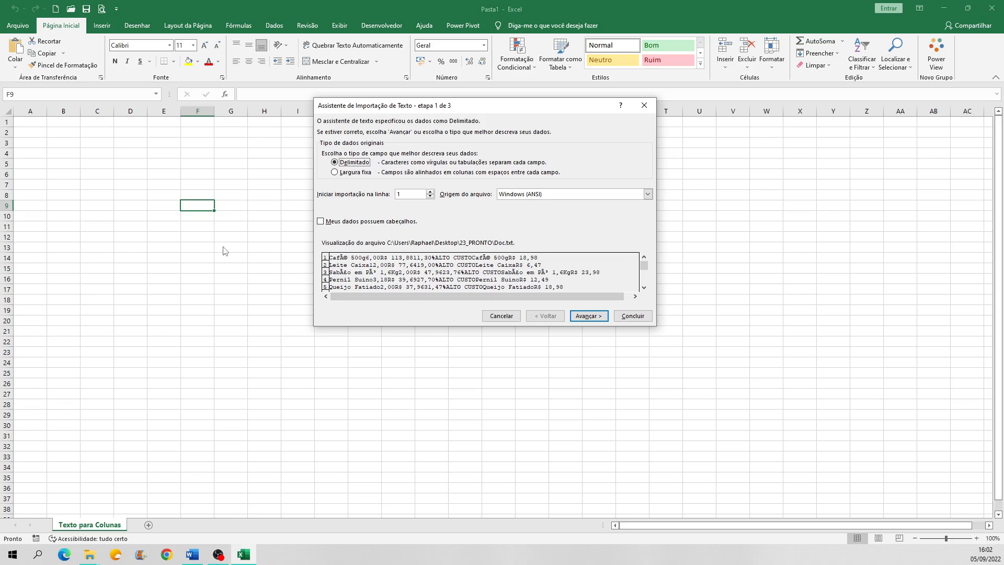
- Import the text as Delimitado data without headers and continue to the delimiter options
drag(536, 110, 469, 131)
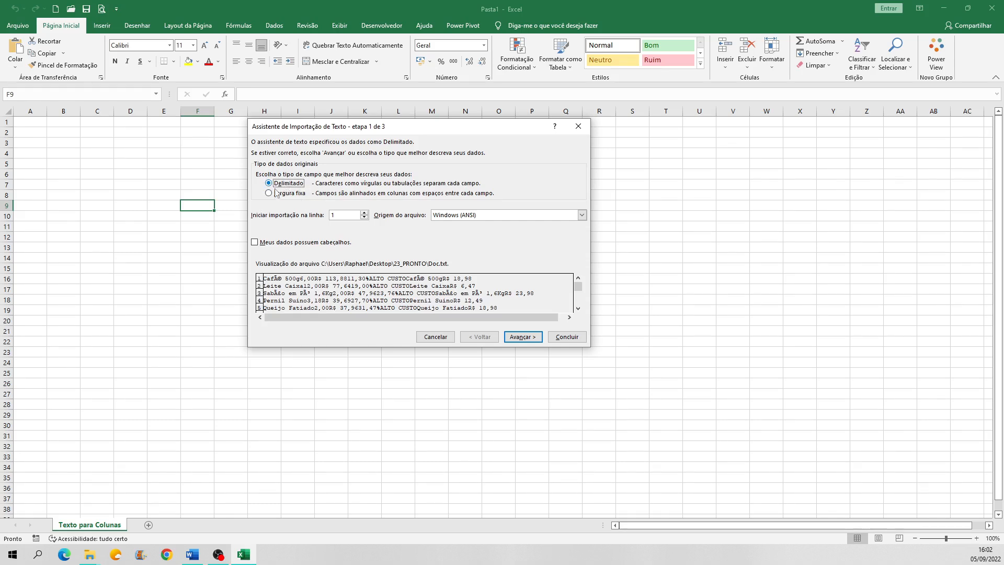
click(269, 194)
click(268, 183)
click(255, 243)
click(254, 244)
mouse_move(577, 288)
mouse_down()
mouse_move(577, 315)
mouse_move(578, 277)
mouse_up()
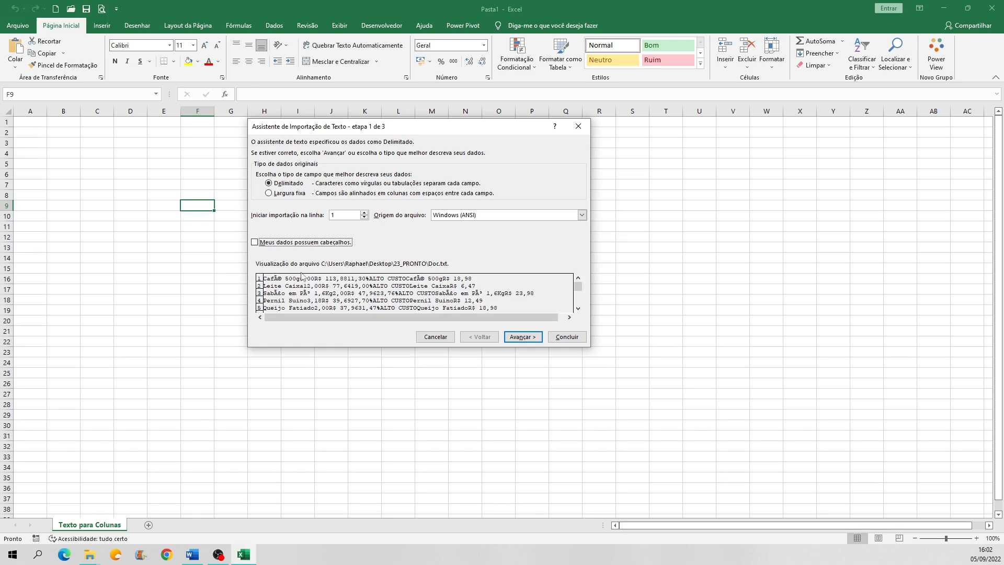
click(523, 337)
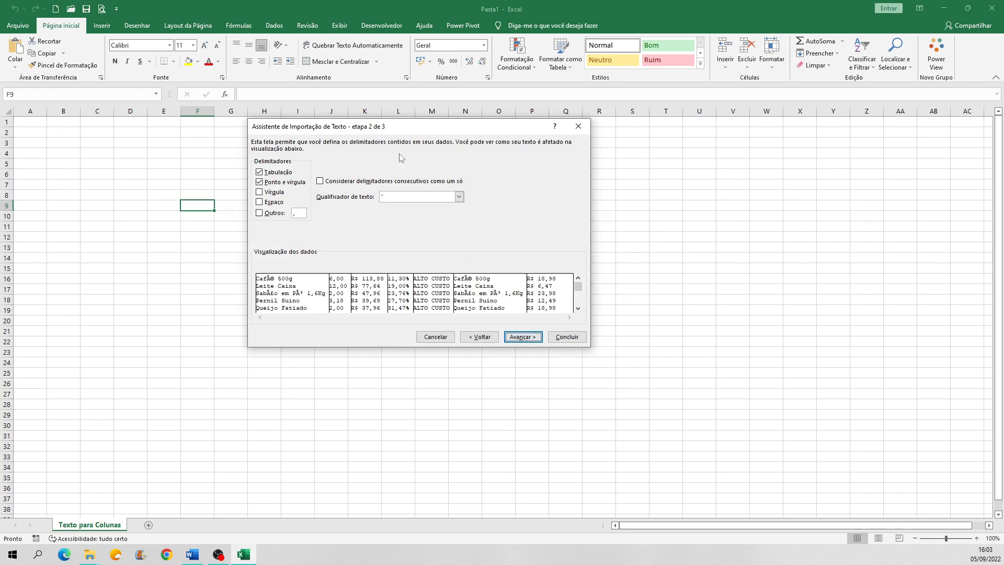
- Turn off the Ponto e vírgula delimiter so that only Tabulação separates the columns
click(259, 182)
click(259, 172)
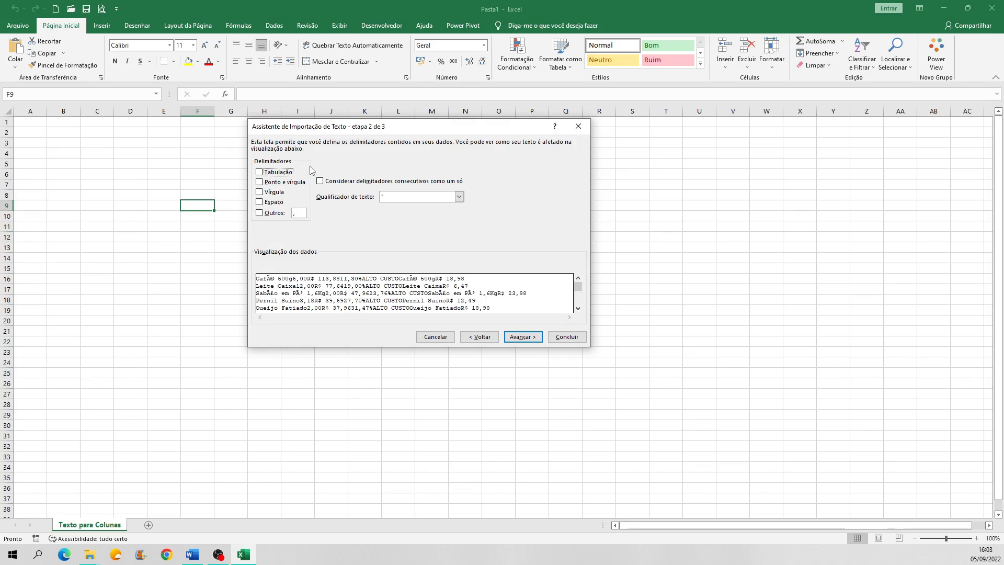
click(259, 172)
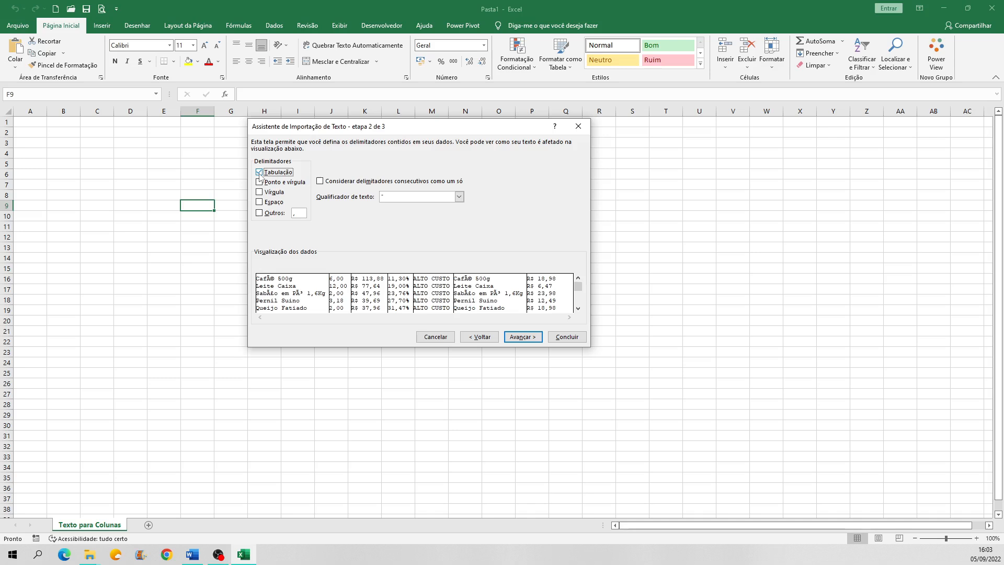
click(259, 173)
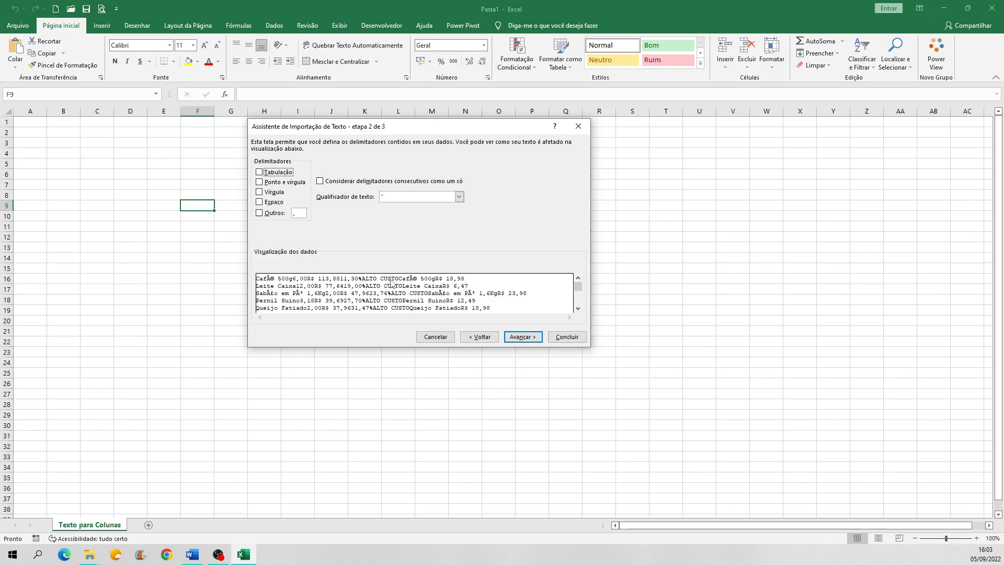
click(259, 173)
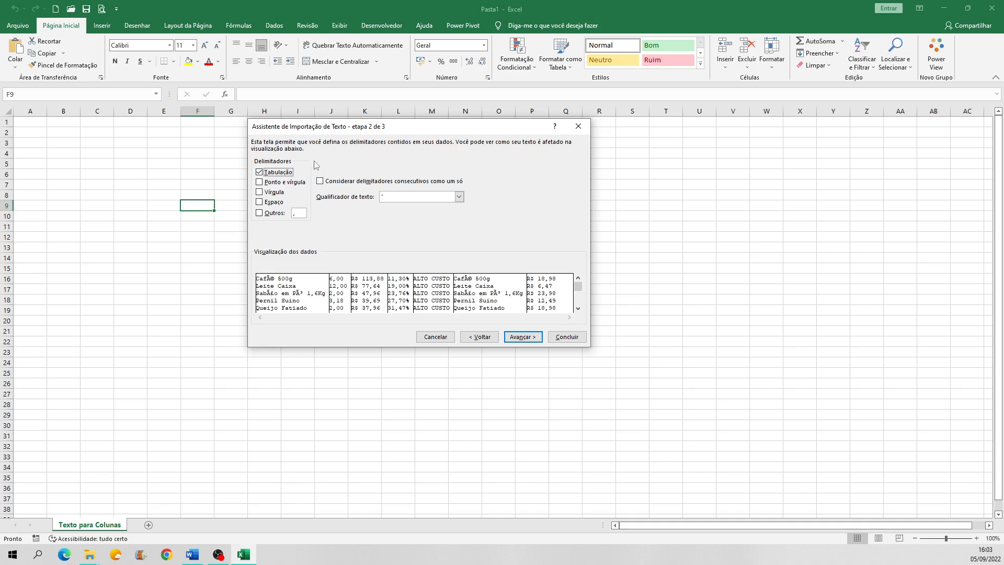
click(259, 184)
click(259, 183)
click(259, 183)
mouse_move(578, 288)
mouse_down()
mouse_move(579, 311)
mouse_move(581, 278)
mouse_up()
click(260, 182)
- Try Vírgula and Espaço one at a time as additional delimiters in the data preview
click(259, 192)
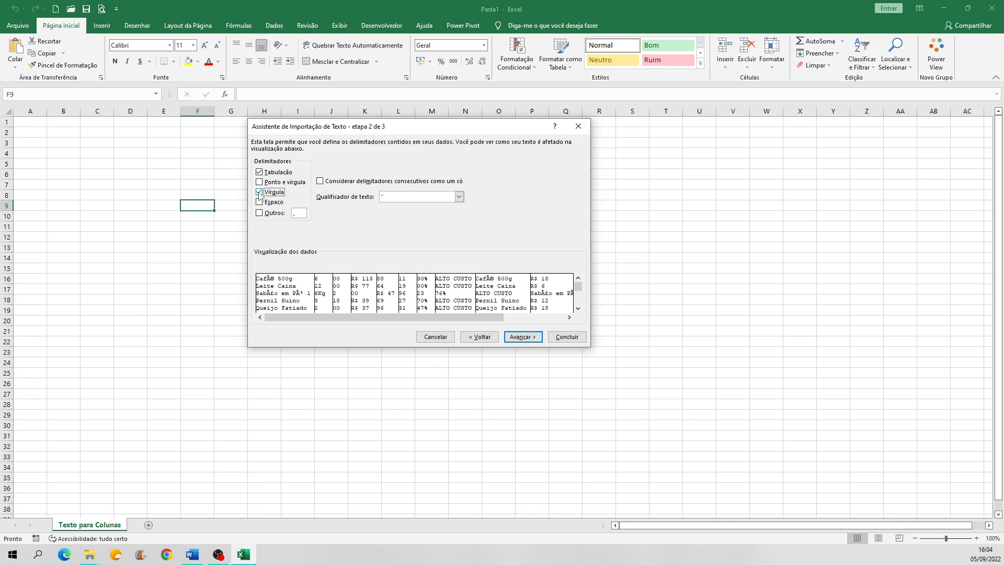
click(259, 193)
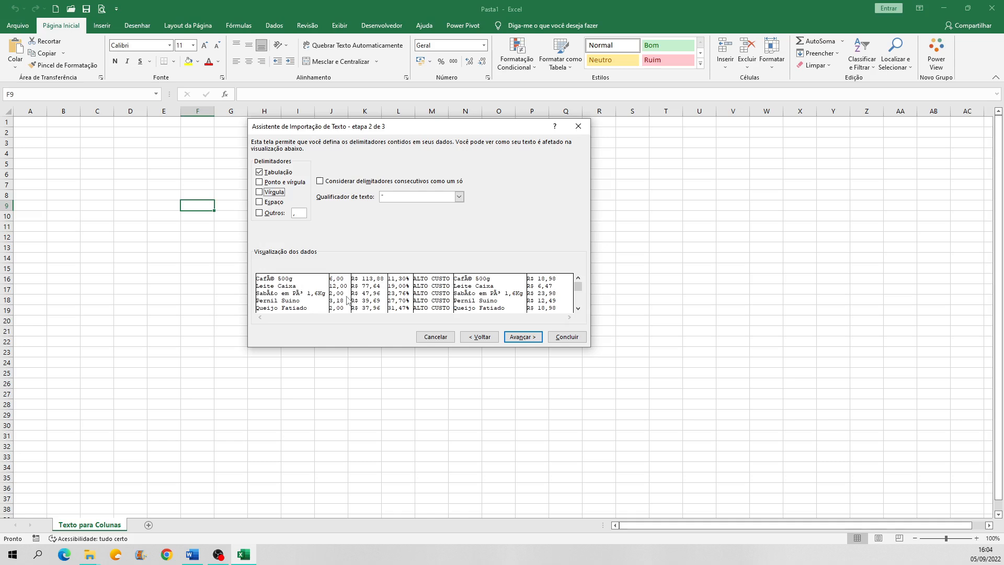
click(261, 192)
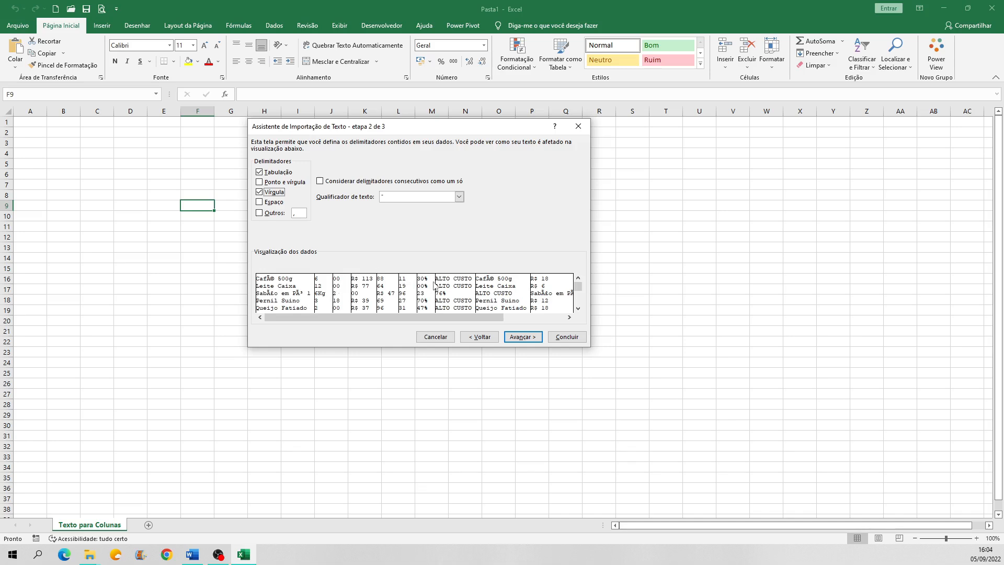
click(259, 192)
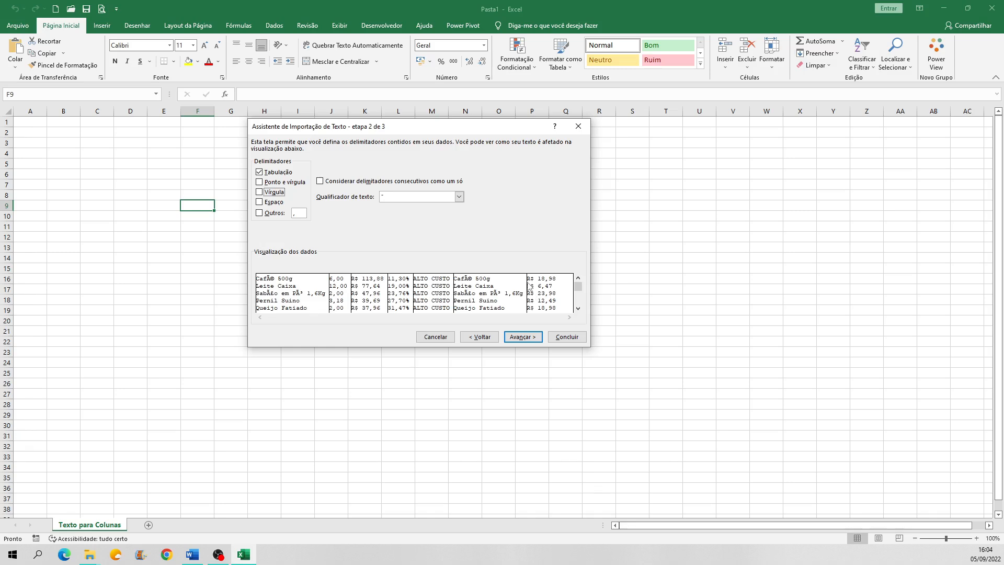
click(260, 202)
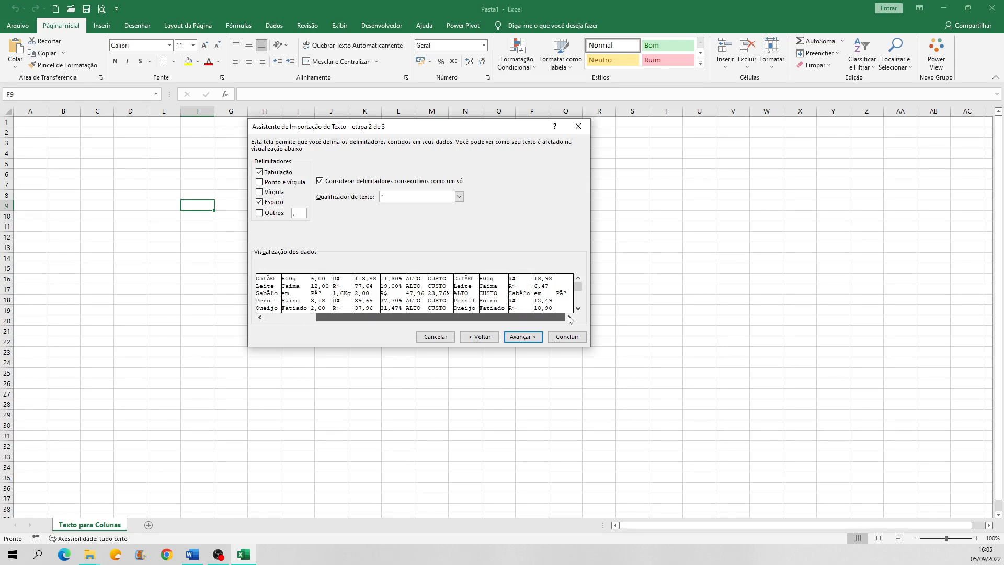
click(259, 202)
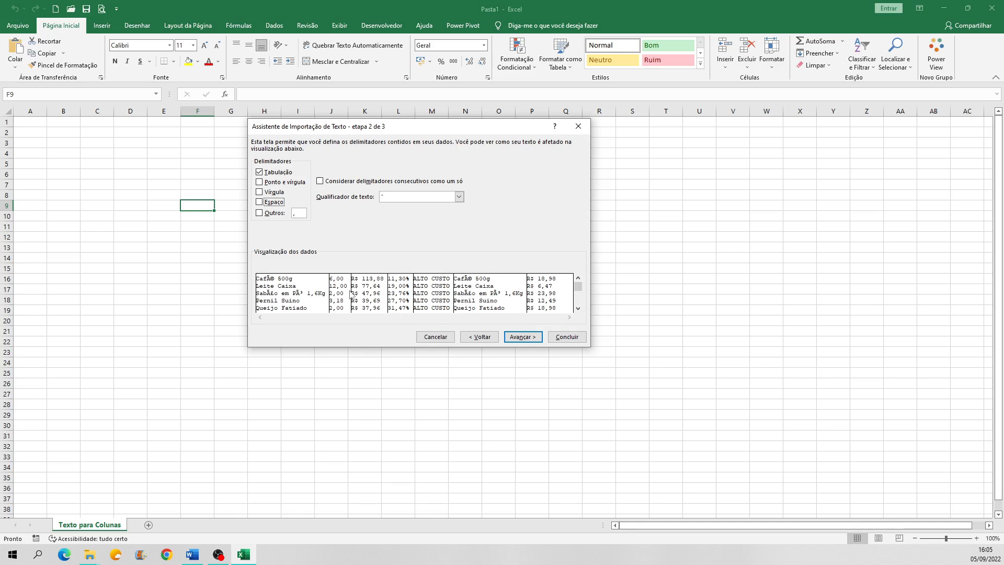
- Try the characters %, . and / as custom delimiters under Outros
drag(299, 213, 282, 217)
text(%)
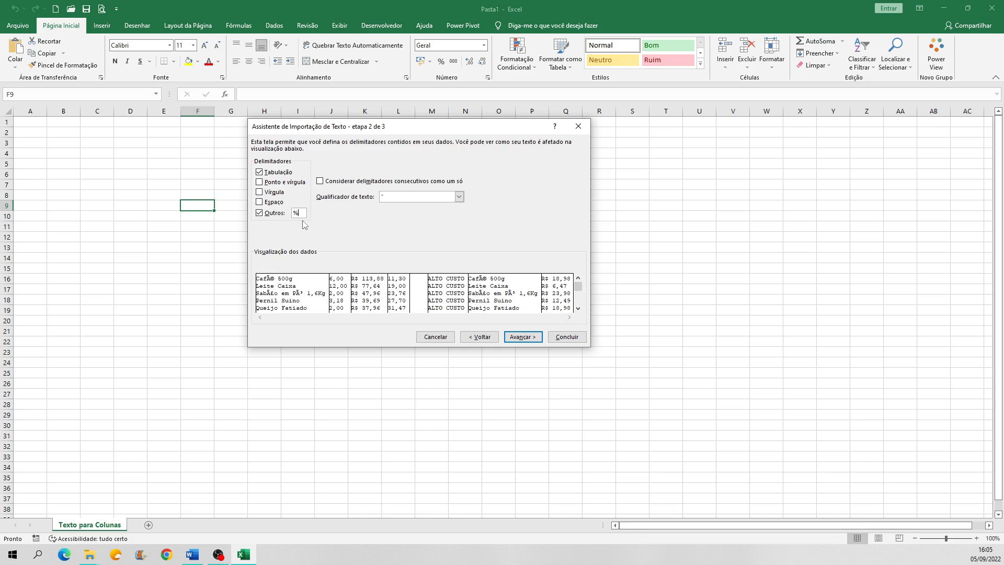
key(BackSpace)
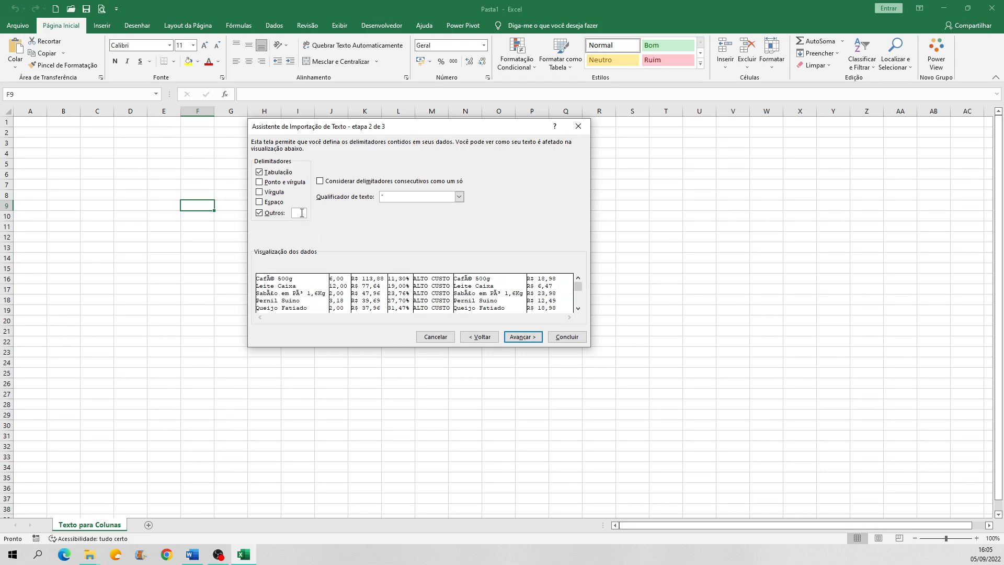
text(.)
key(BackSpace)
text(/)
click(260, 213)
- Continue to the column format stage and go through the preview columns one by one
click(522, 338)
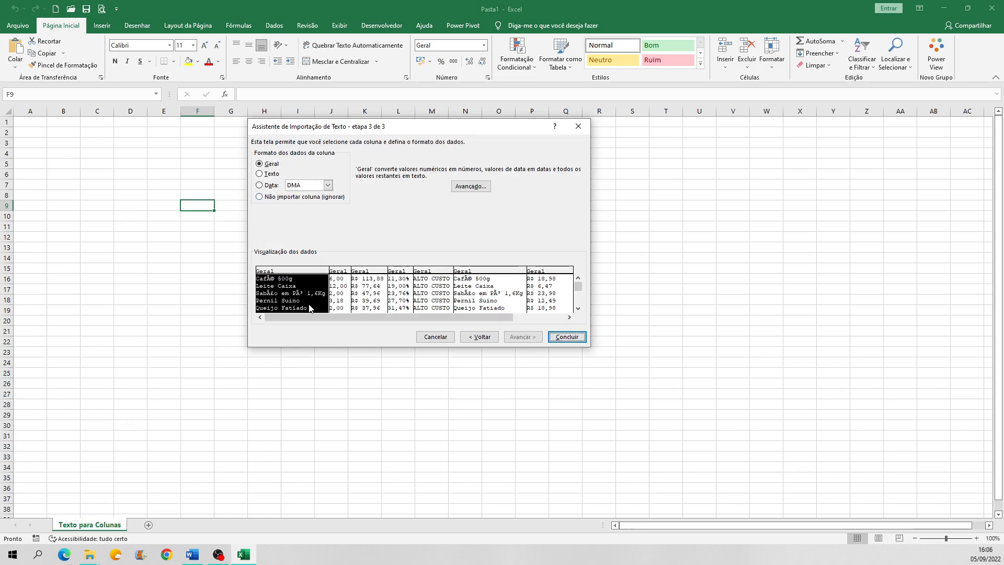
drag(458, 128, 468, 147)
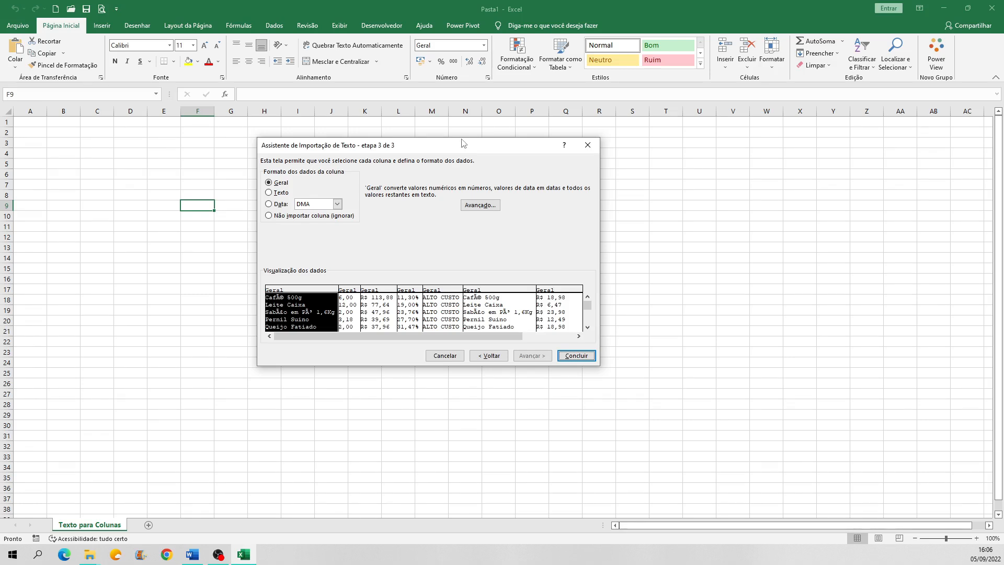
click(348, 313)
mouse_move(386, 313)
mouse_down()
mouse_move(318, 314)
mouse_move(378, 314)
mouse_up()
click(377, 311)
click(406, 311)
click(441, 311)
click(479, 310)
click(544, 313)
click(498, 314)
click(436, 313)
click(377, 314)
click(348, 314)
click(288, 314)
- Try the Texto, Data (DMA) and Não importar coluna formats on the first column
click(269, 193)
click(268, 205)
click(338, 204)
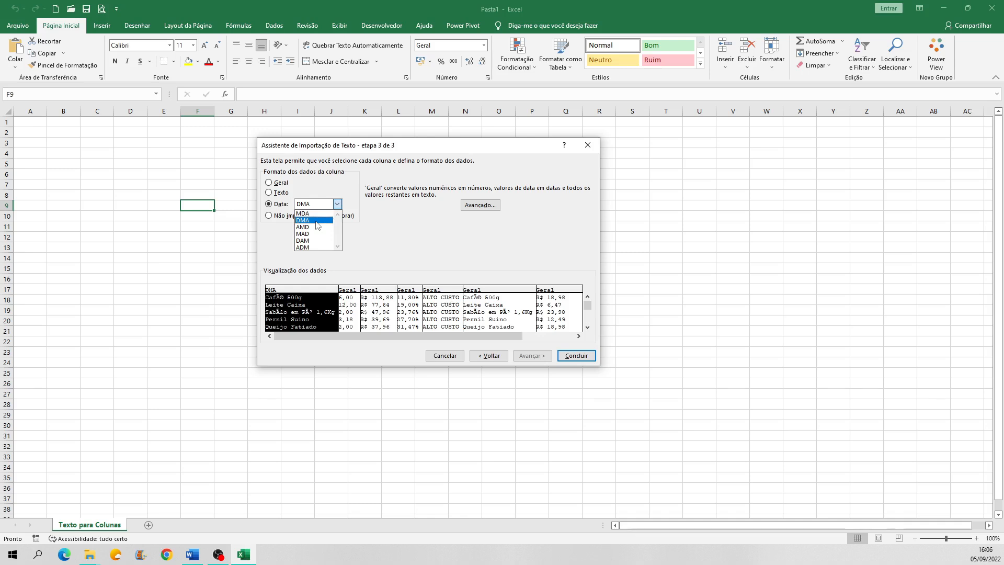
click(316, 220)
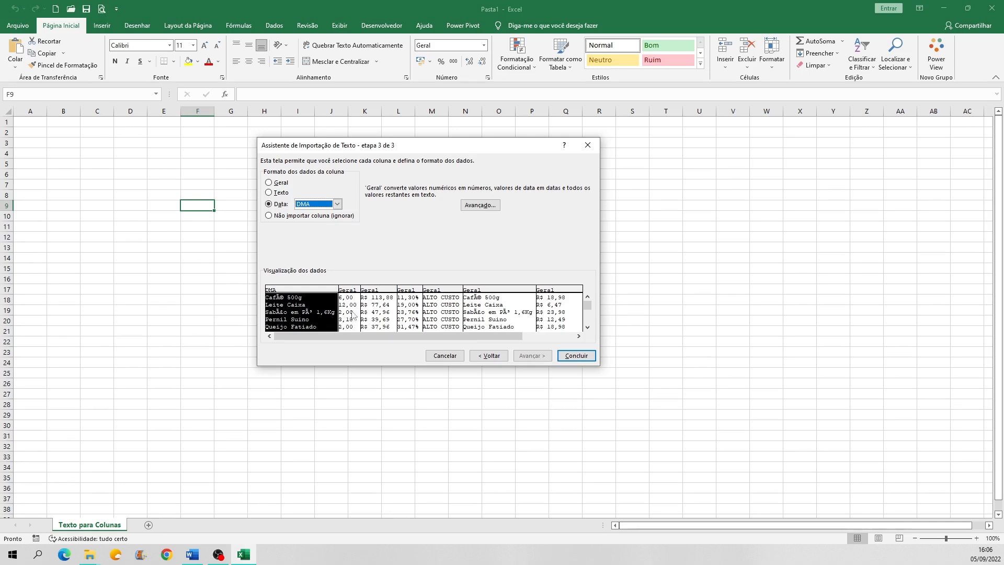
click(269, 216)
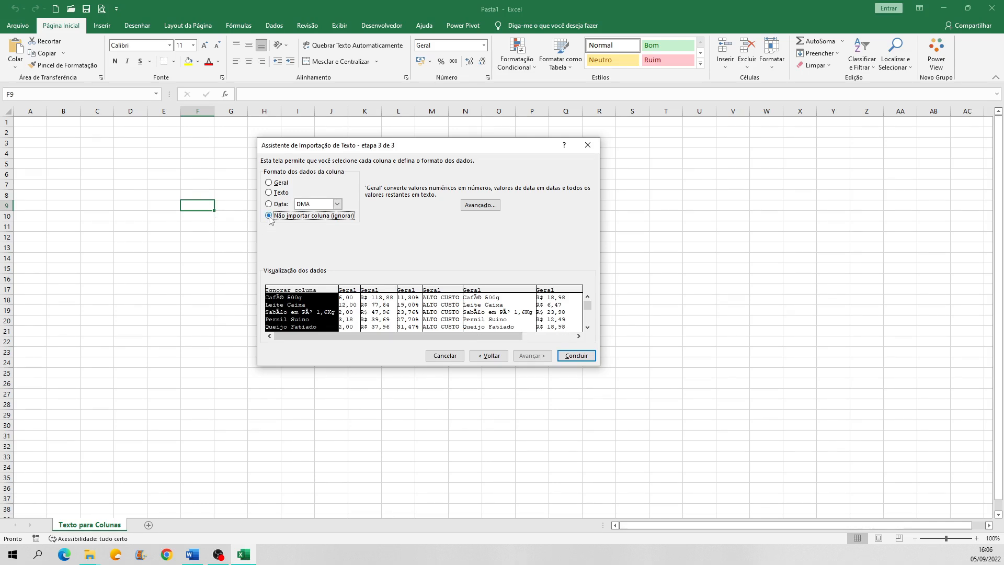
- Exclude the ALTO CUSTO column from the import and set the first column's format to Geral
click(443, 311)
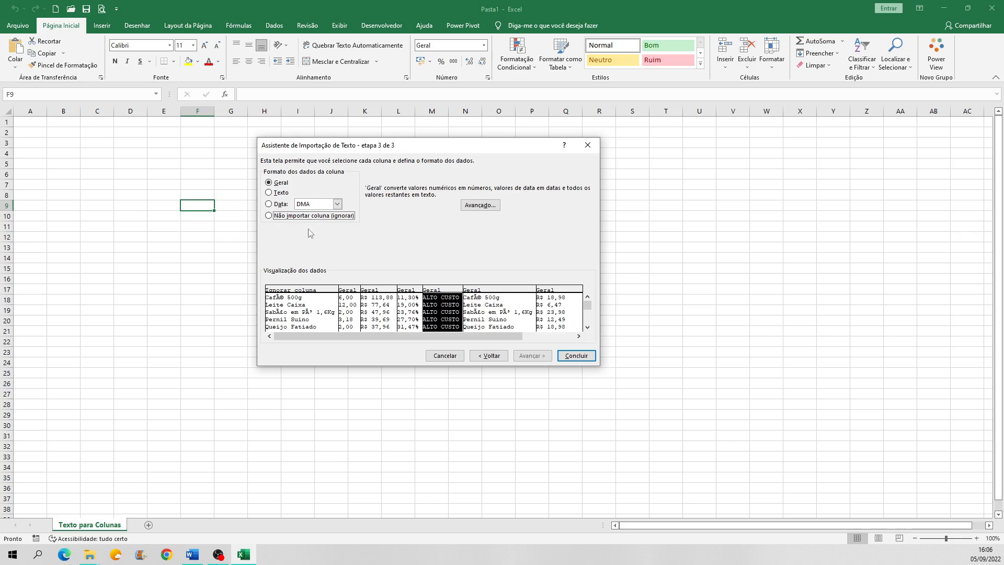
click(269, 217)
click(282, 313)
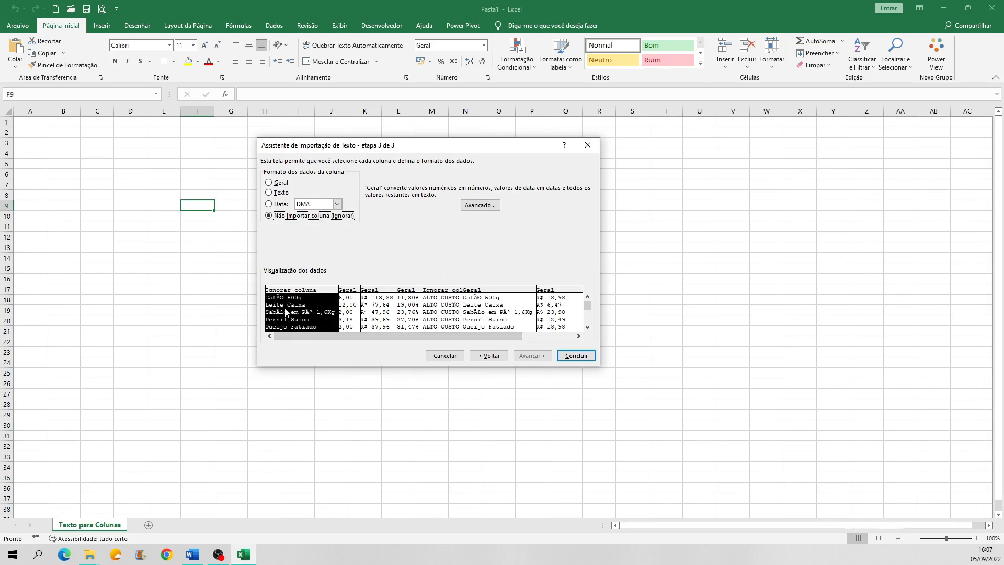
click(269, 183)
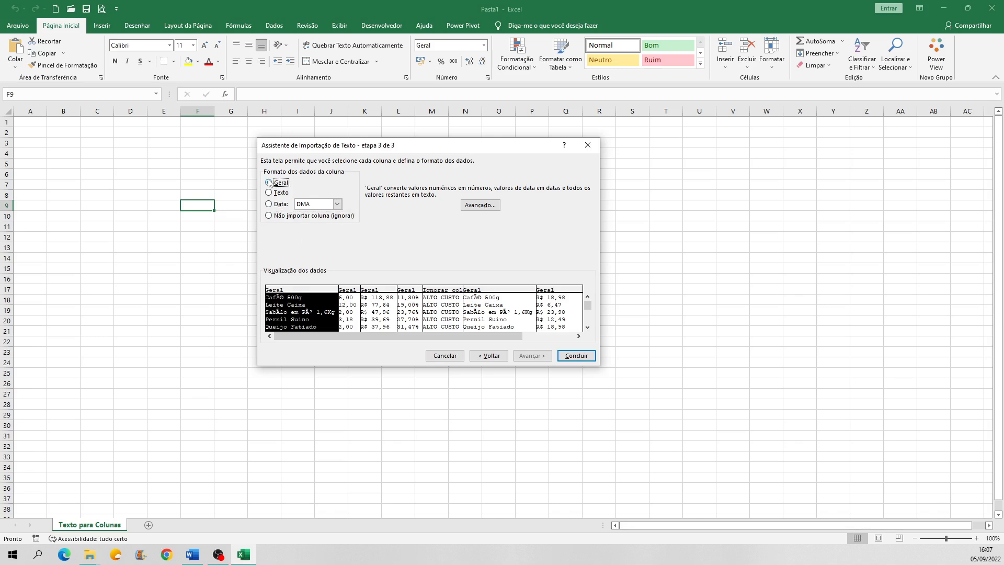
- Review the decimal and thousands separator choices in the advanced text import settings
click(480, 205)
drag(516, 157, 420, 179)
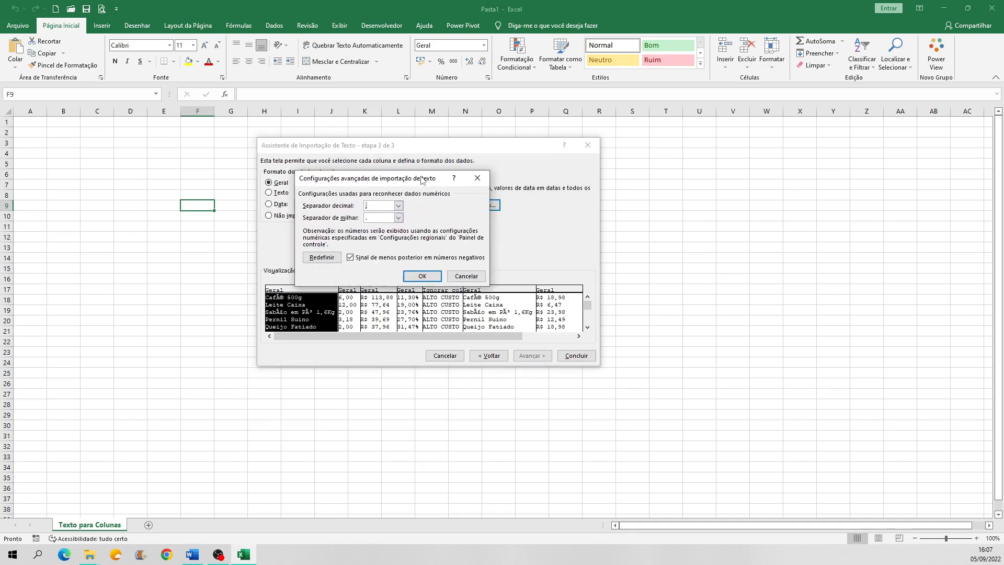
click(399, 207)
click(399, 207)
click(399, 218)
click(399, 218)
click(422, 276)
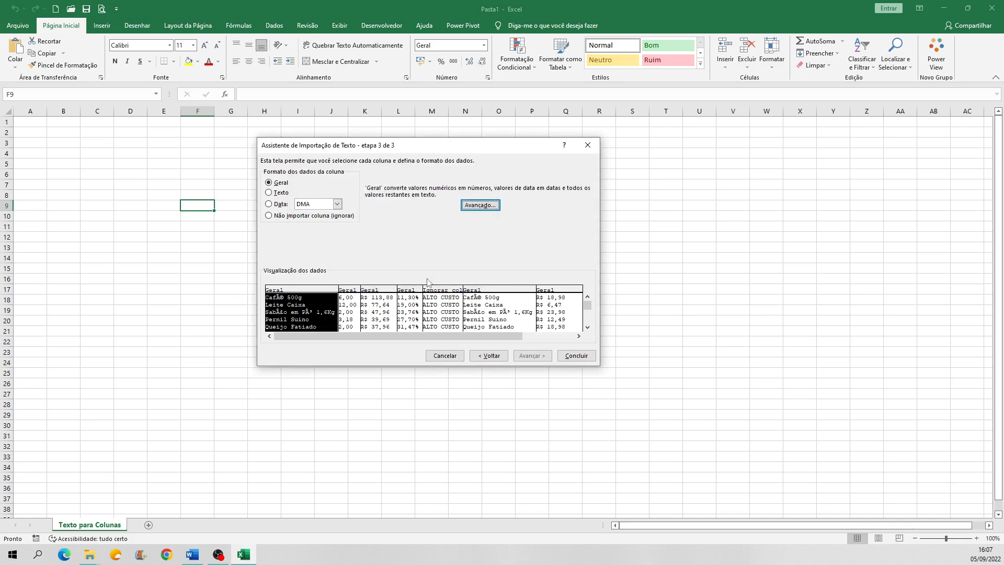
- Finish the text import and autofit the widths of columns A to F
click(577, 356)
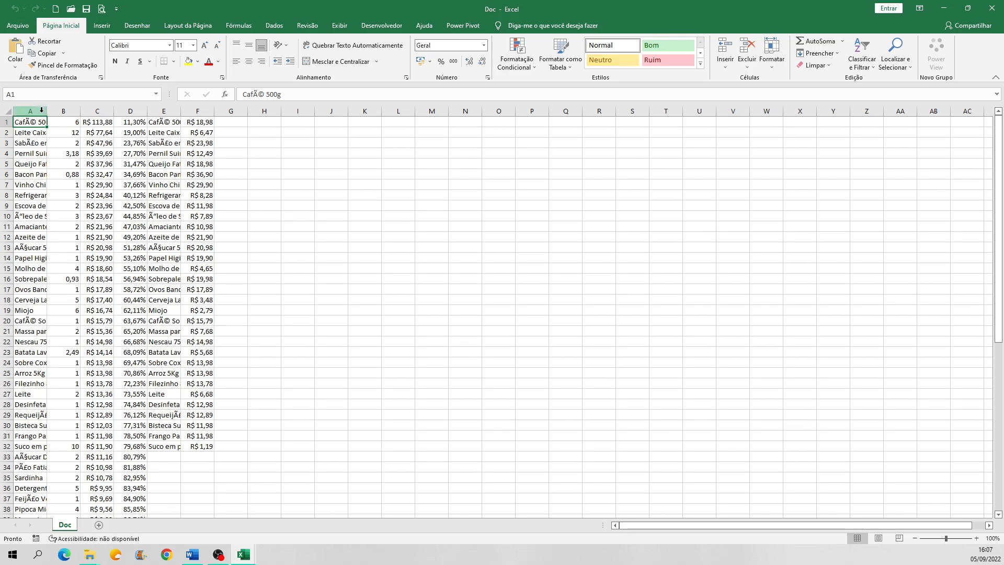
drag(41, 110, 79, 111)
mouse_move(215, 112)
mouse_down()
mouse_move(238, 111)
mouse_move(208, 111)
mouse_up()
double_click(113, 110)
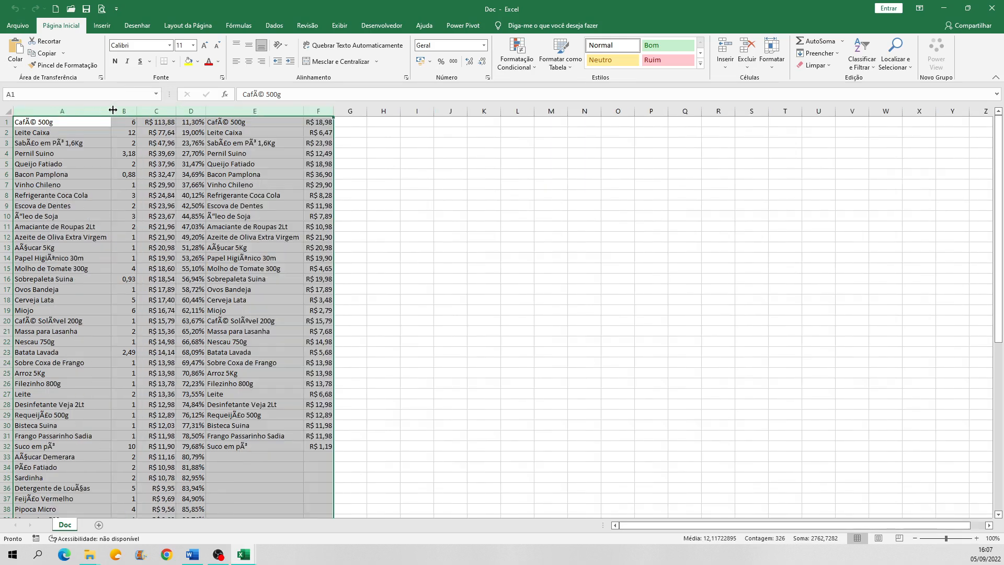
- Set columns A to F to one uniform width and check the imported product names in column E
drag(136, 111, 179, 112)
click(452, 268)
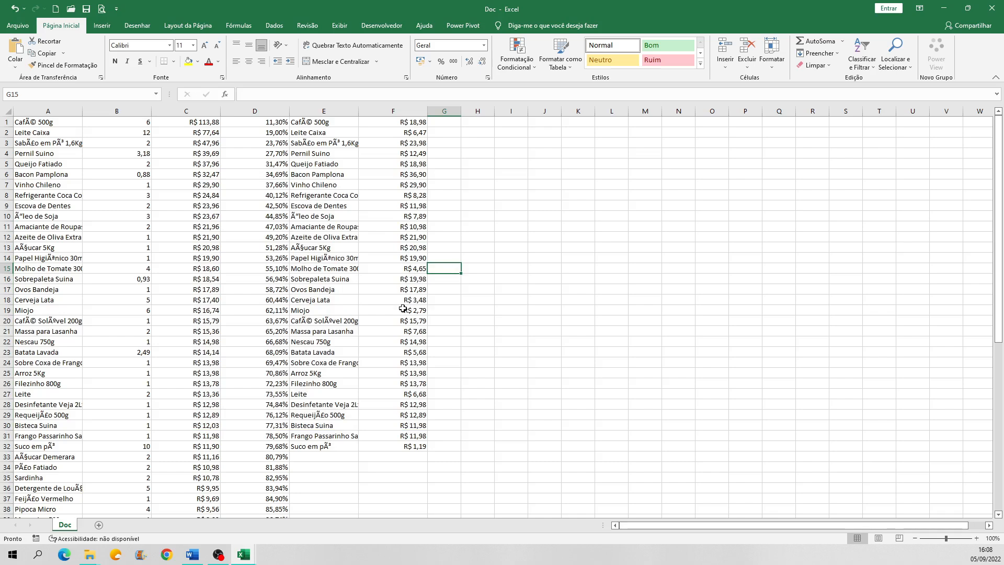
click(310, 112)
click(314, 124)
click(339, 133)
click(322, 206)
click(319, 330)
click(325, 322)
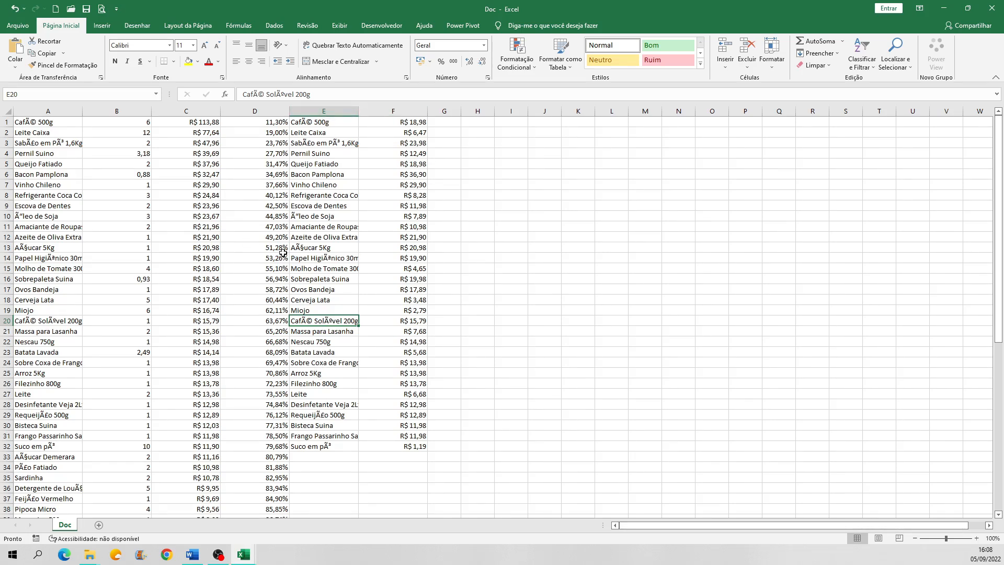
click(413, 362)
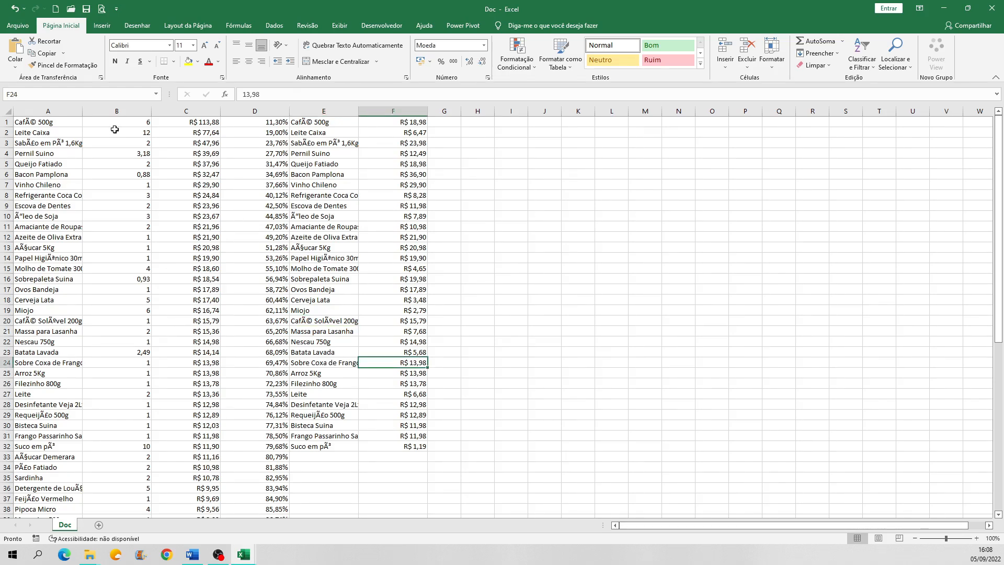
- Autofit the widths of columns A, C and D to their contents
double_click(82, 111)
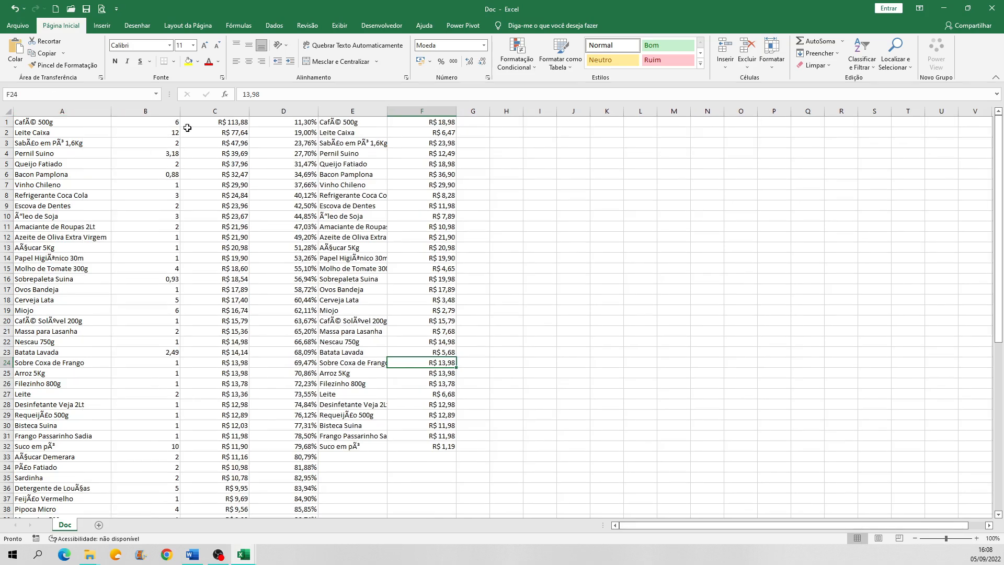
double_click(249, 111)
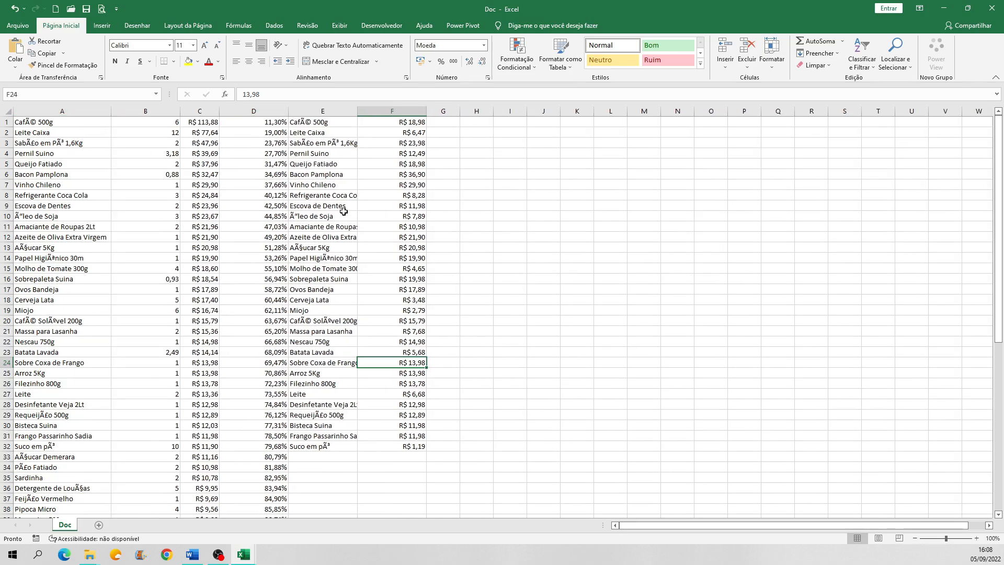
double_click(287, 112)
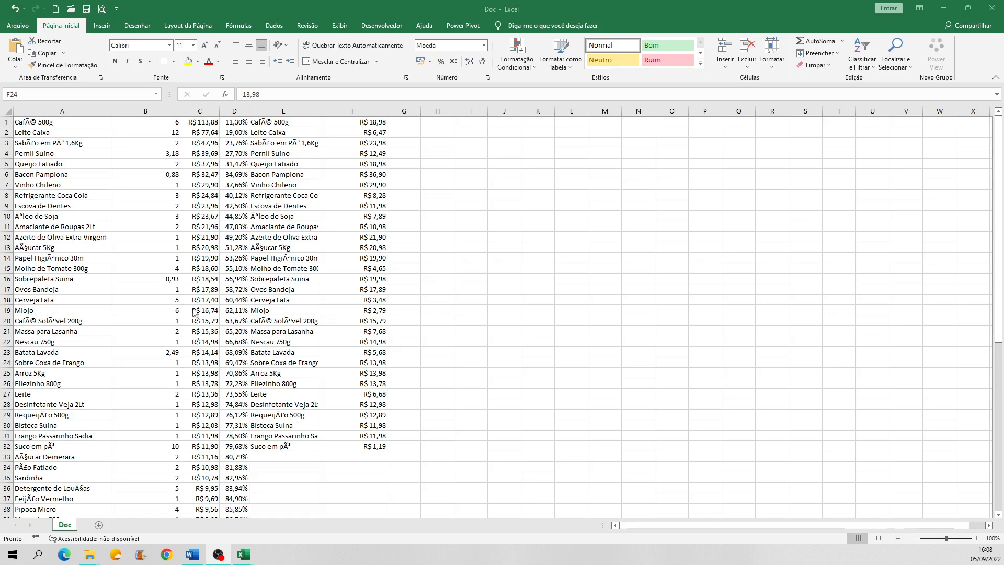
click(283, 269)
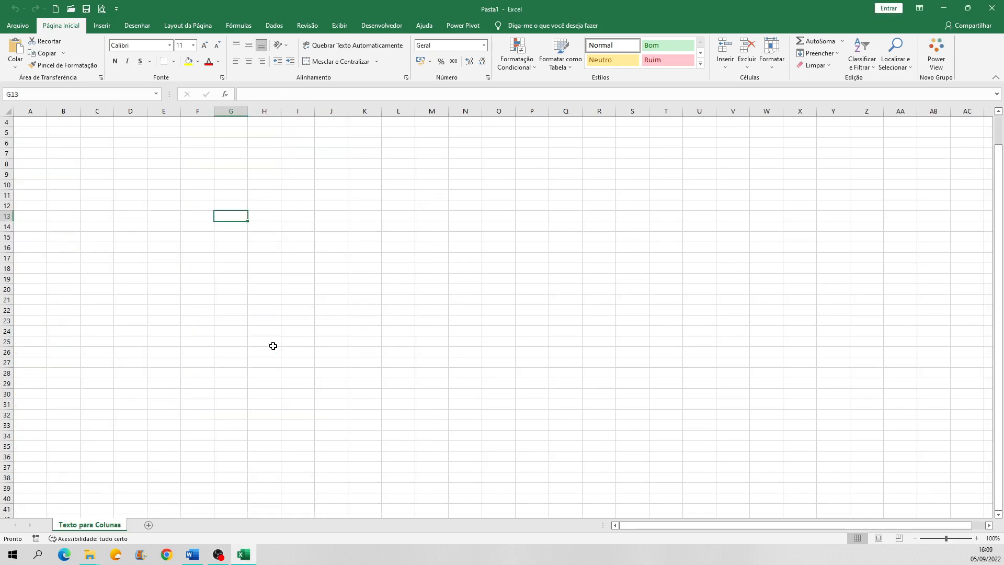
scroll(273, 345, up, 1)
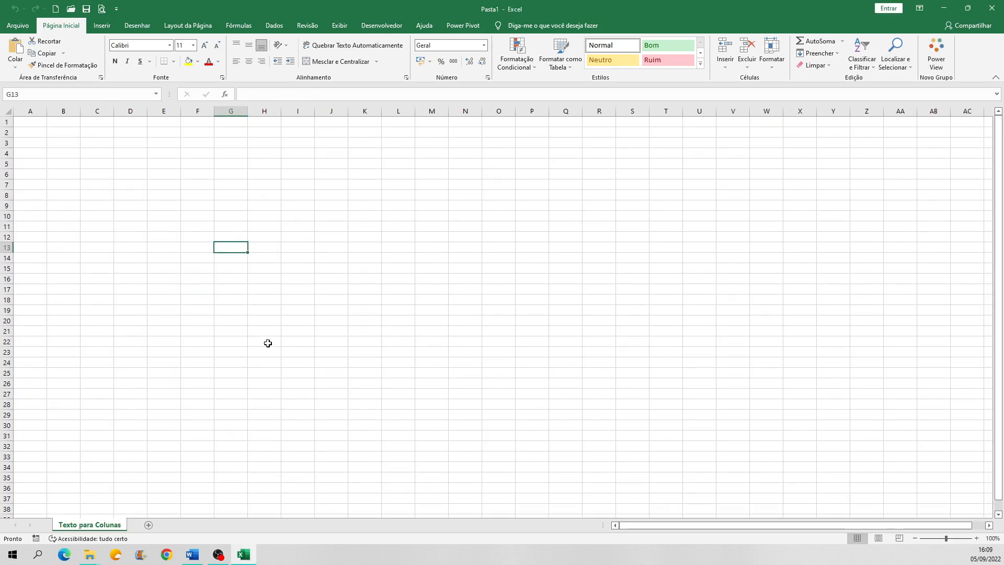
click(316, 330)
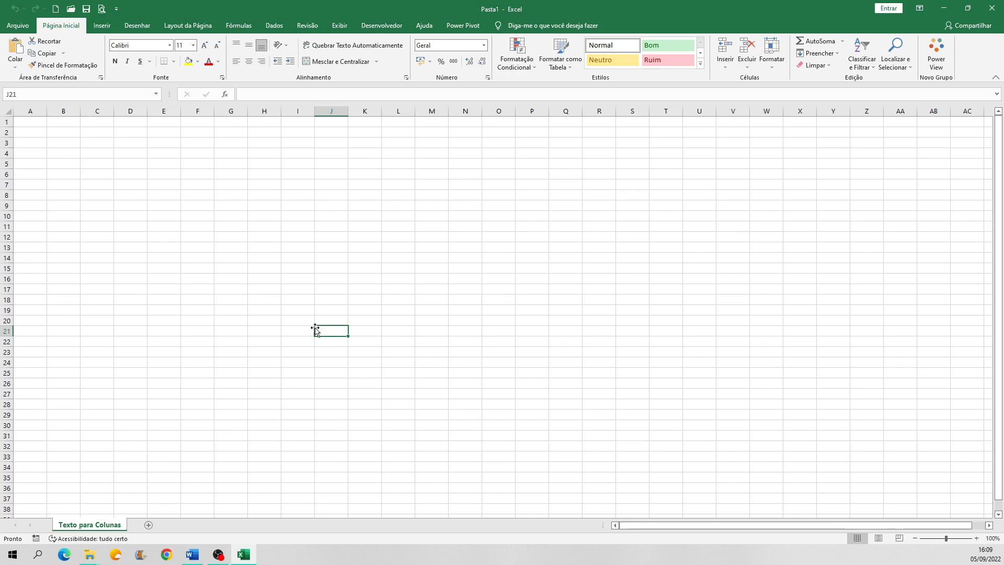
click(185, 236)
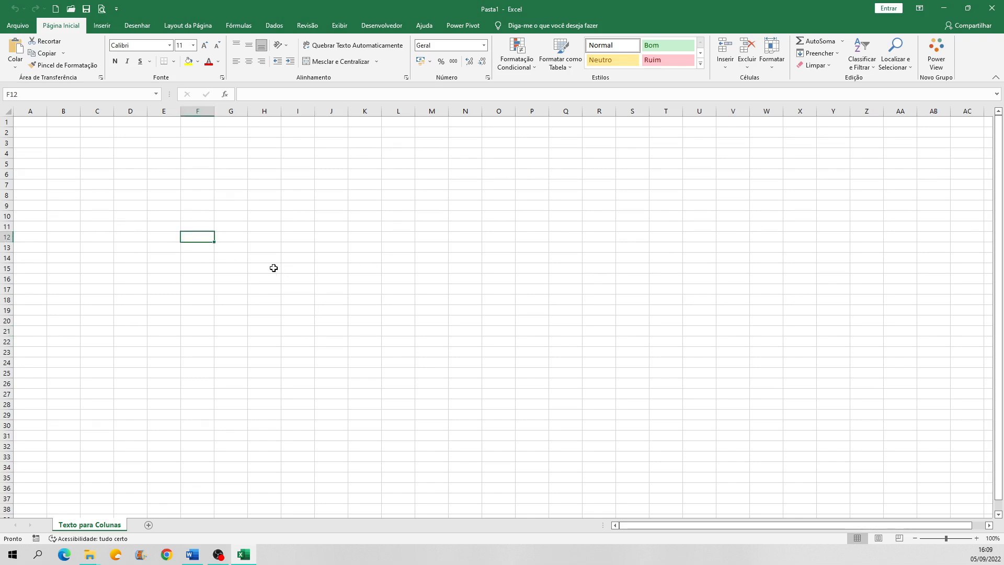
- Open the mês_07_2022 workbook from the 23_PRONTO folder
click(18, 25)
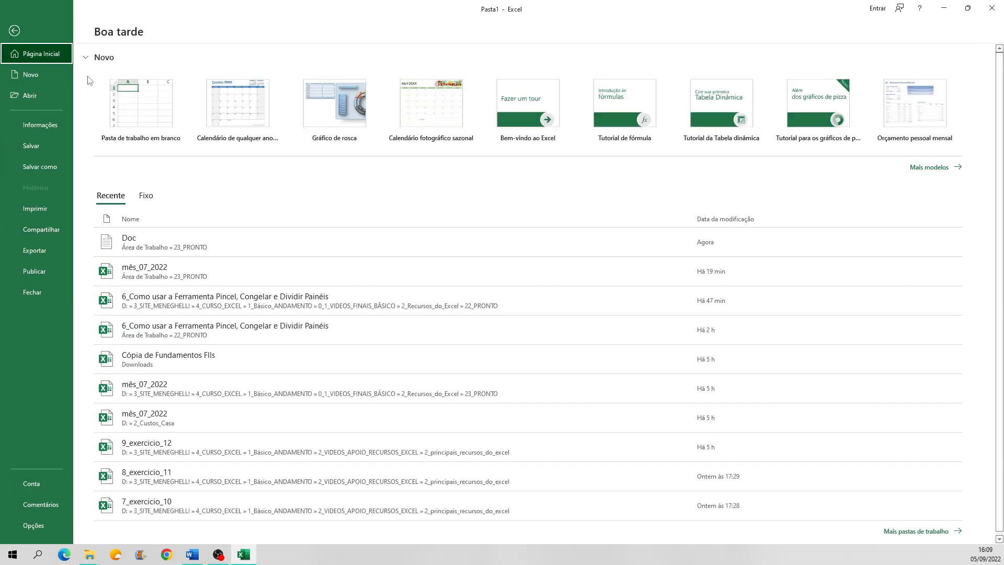
click(29, 97)
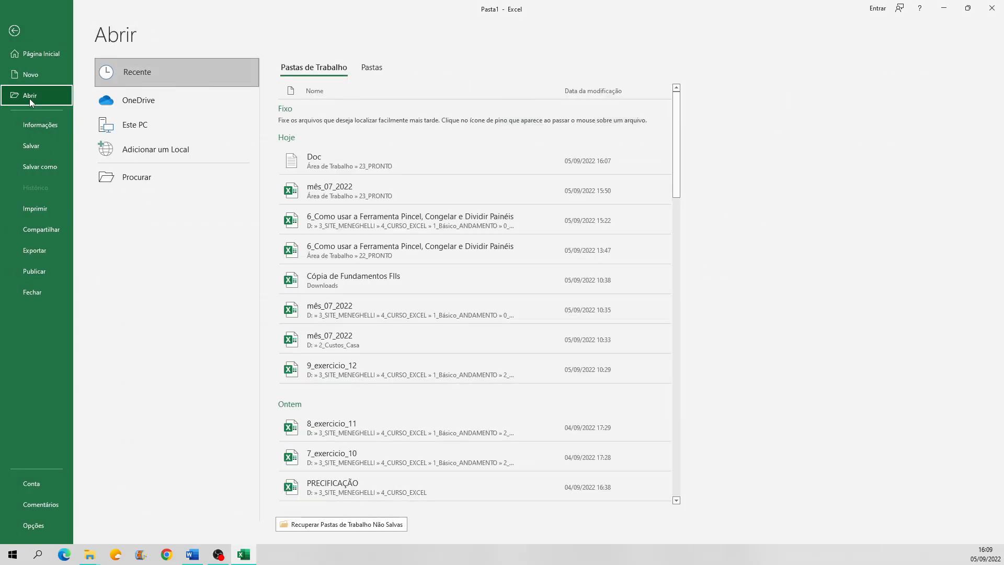
click(153, 178)
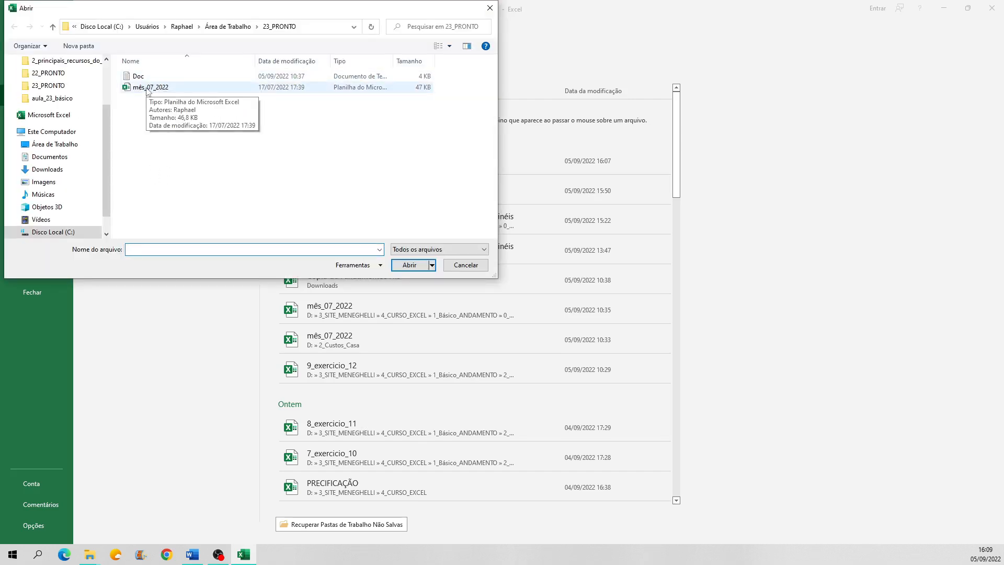
click(148, 90)
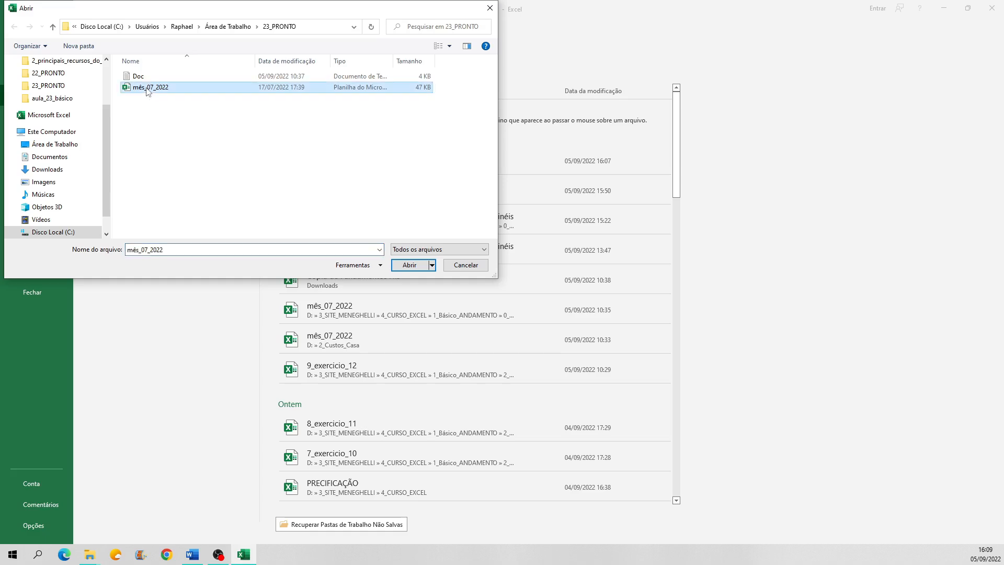
click(405, 264)
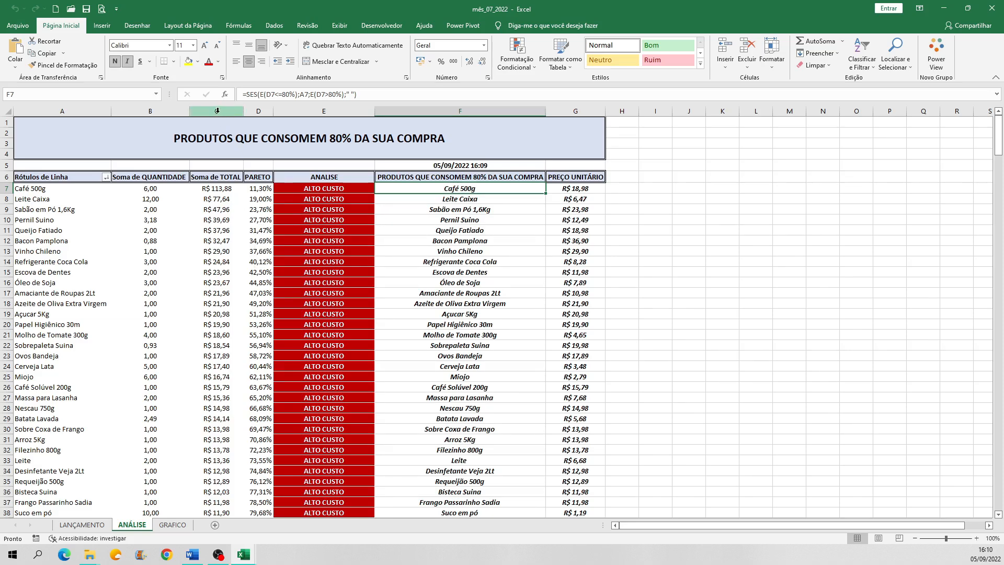
- Examine the currency values in the Soma de TOTAL column of the ANÁLISE sheet
click(217, 189)
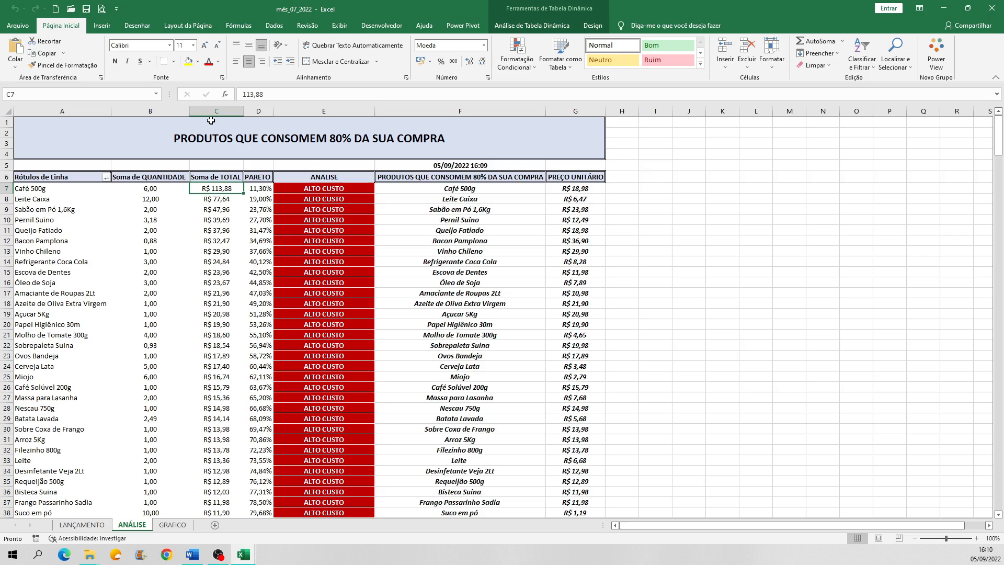
drag(218, 189, 210, 398)
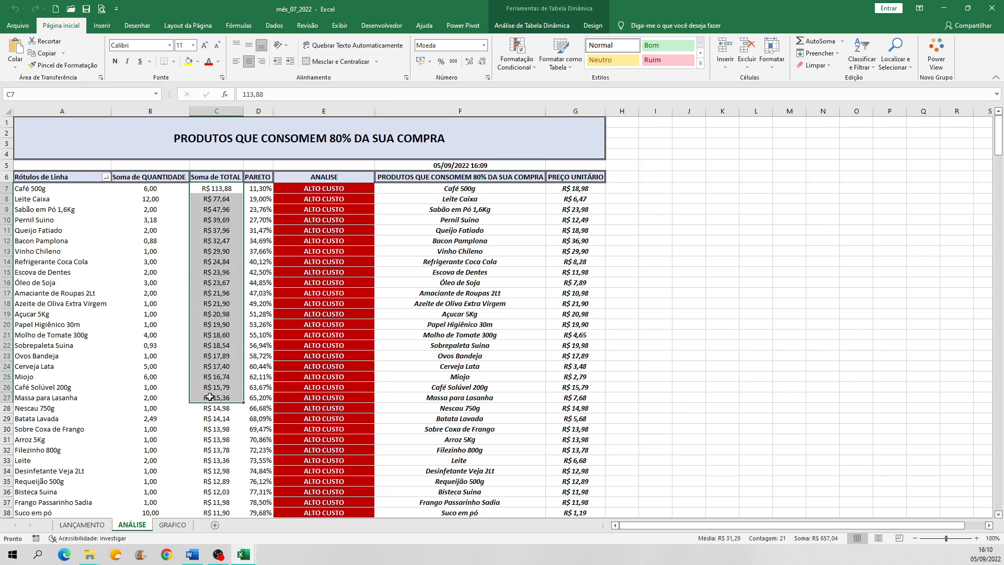
click(215, 353)
click(218, 281)
click(217, 270)
click(219, 261)
click(218, 251)
click(219, 240)
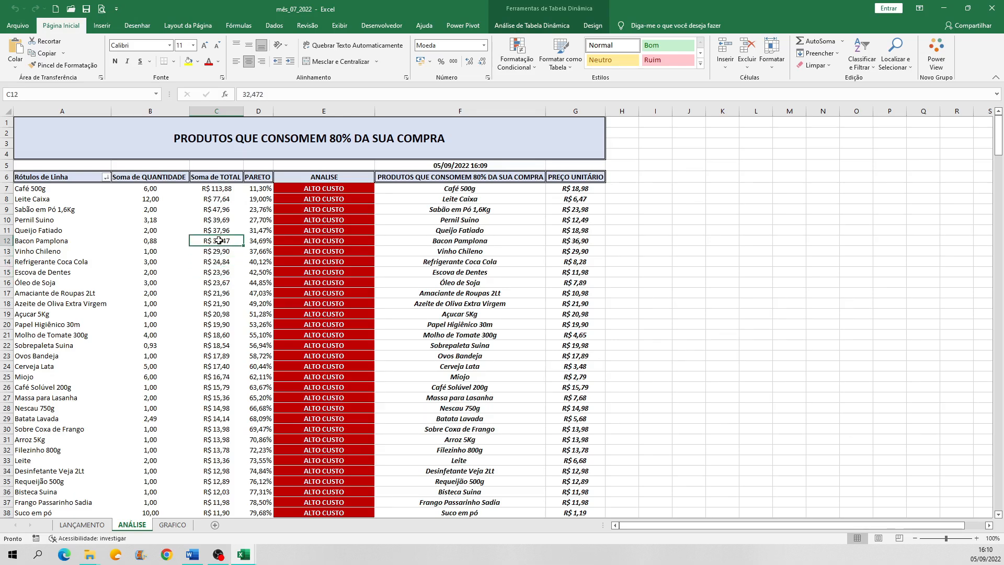
click(220, 108)
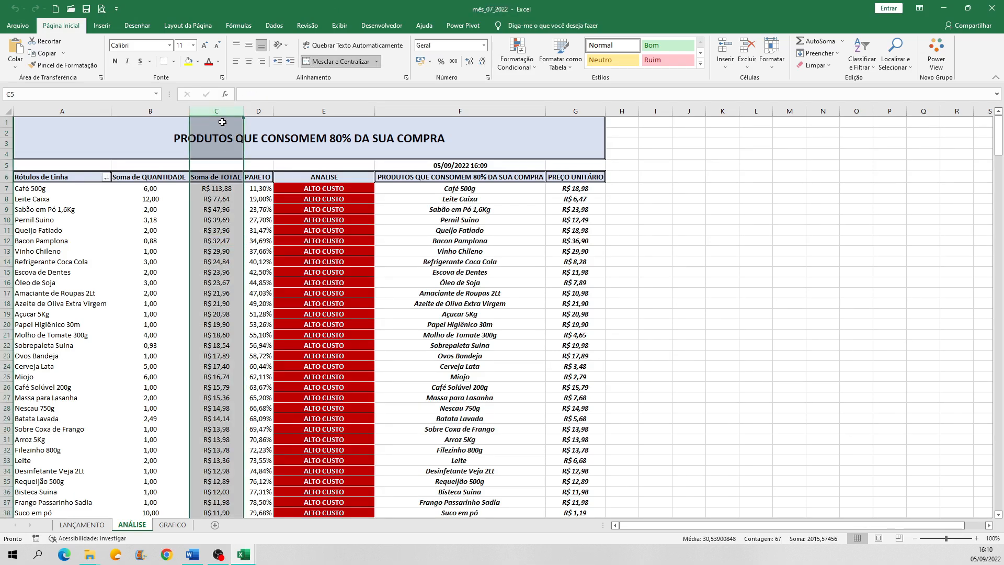
click(218, 191)
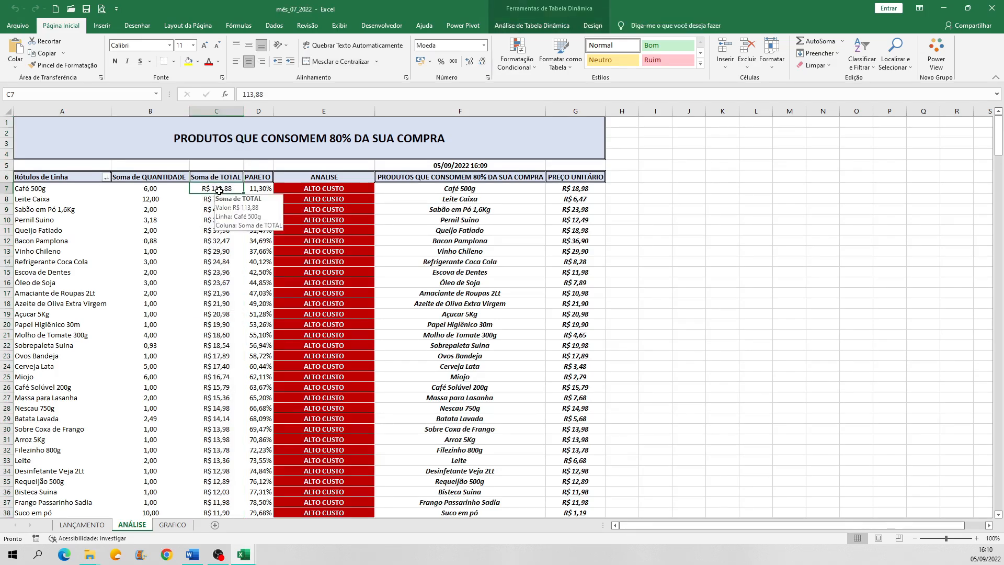
- Copy the whole Soma de TOTAL column C and paste it into the empty column J
click(216, 110)
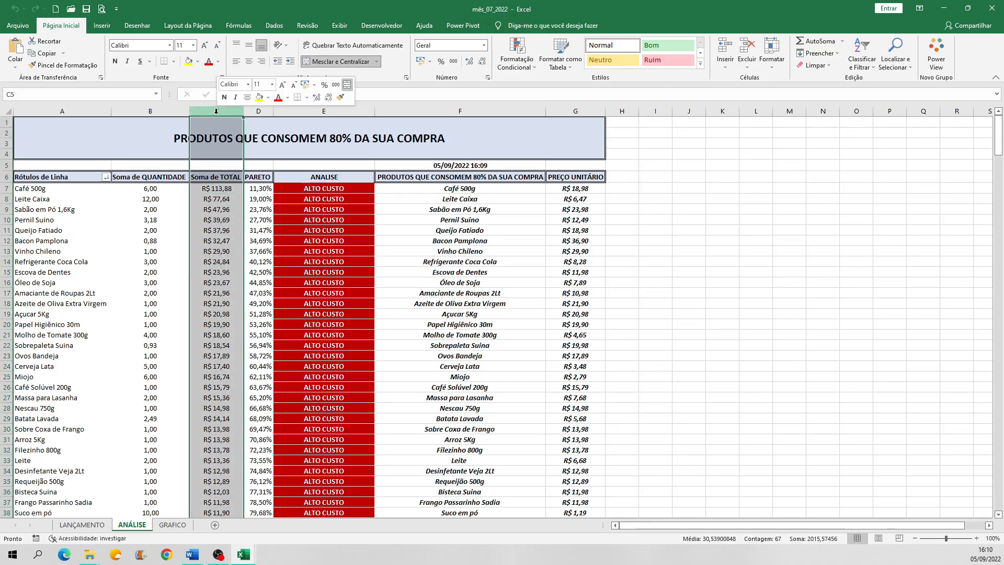
right_click(216, 111)
click(245, 149)
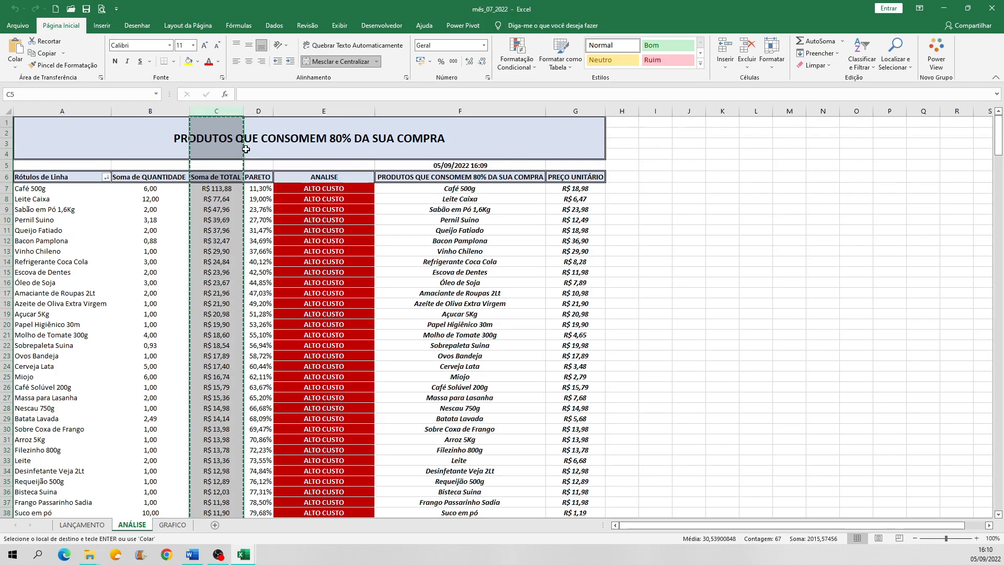
click(683, 110)
right_click(683, 110)
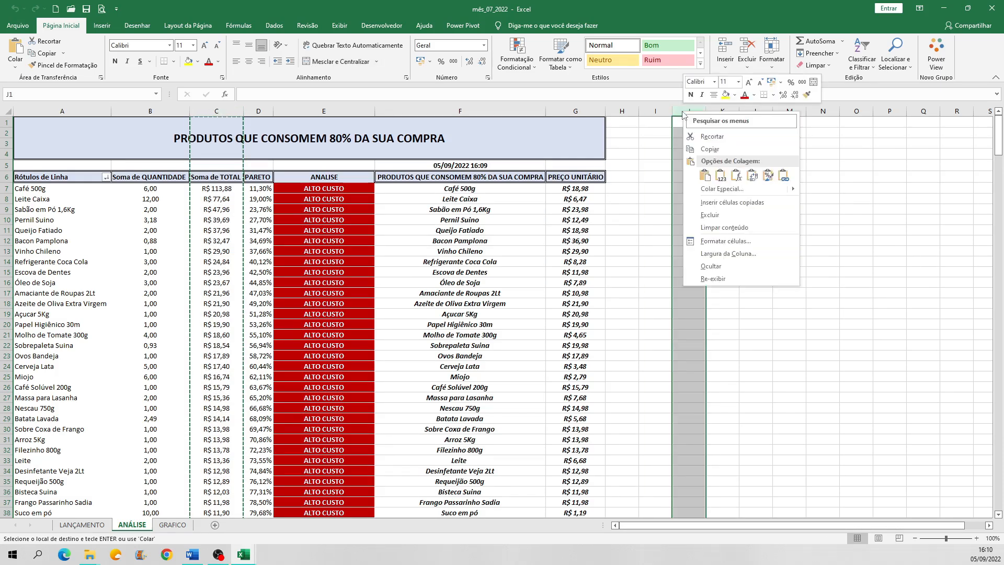
click(705, 176)
click(710, 229)
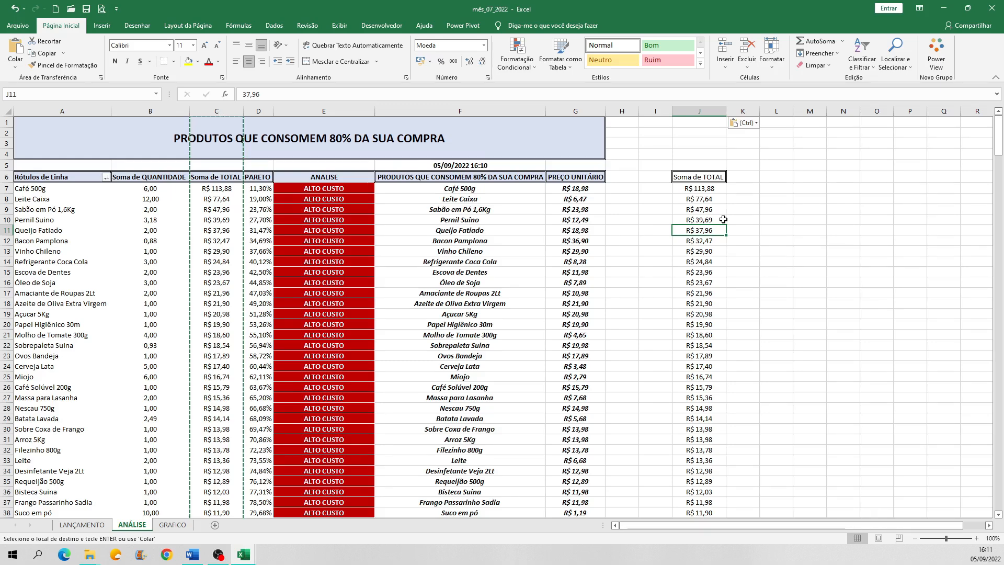
- Start Text to Columns on the copied values in J7:J72 and continue with the Delimitado data type
click(712, 188)
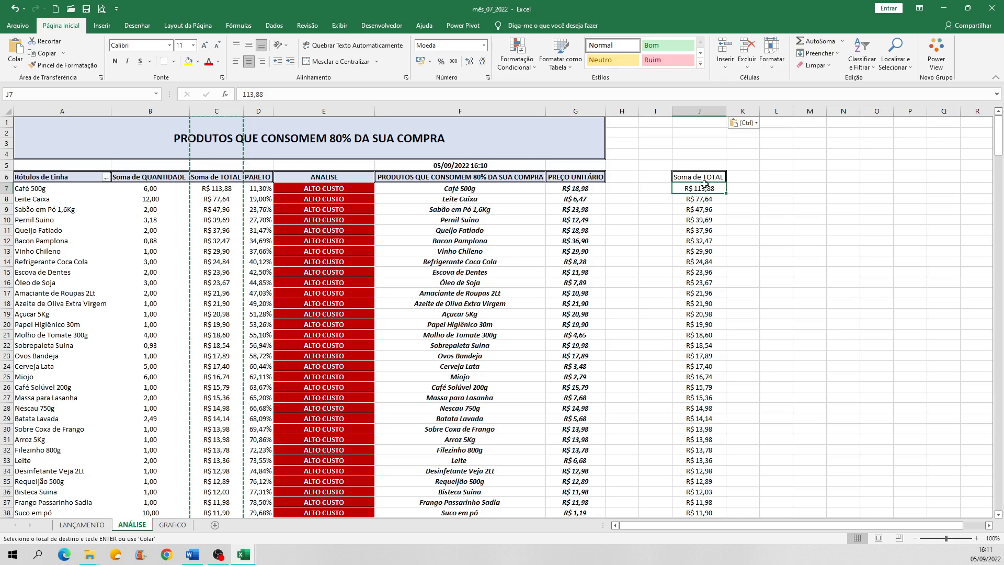
drag(703, 188, 707, 500)
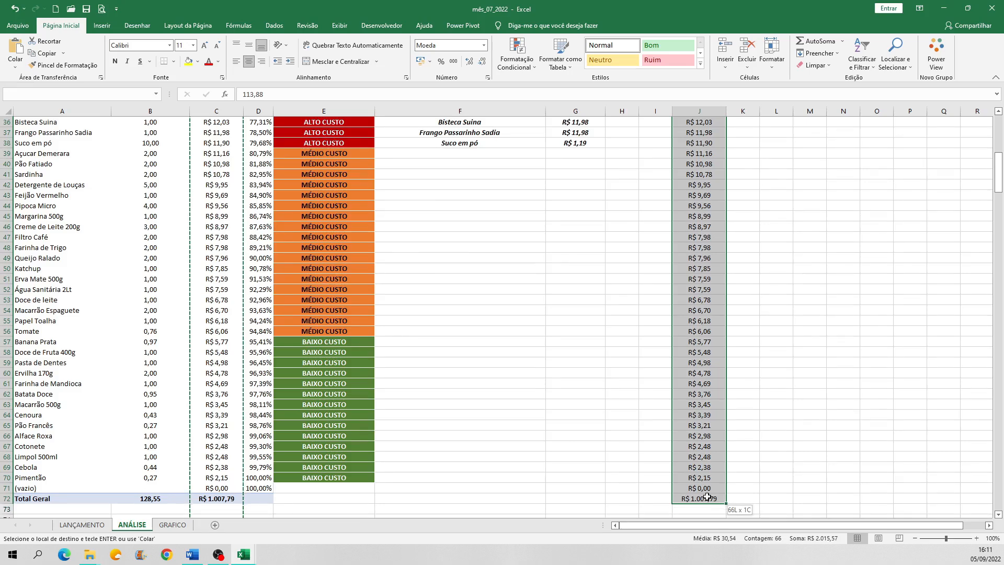
scroll(706, 333, up, 12)
key(ctrl+v)
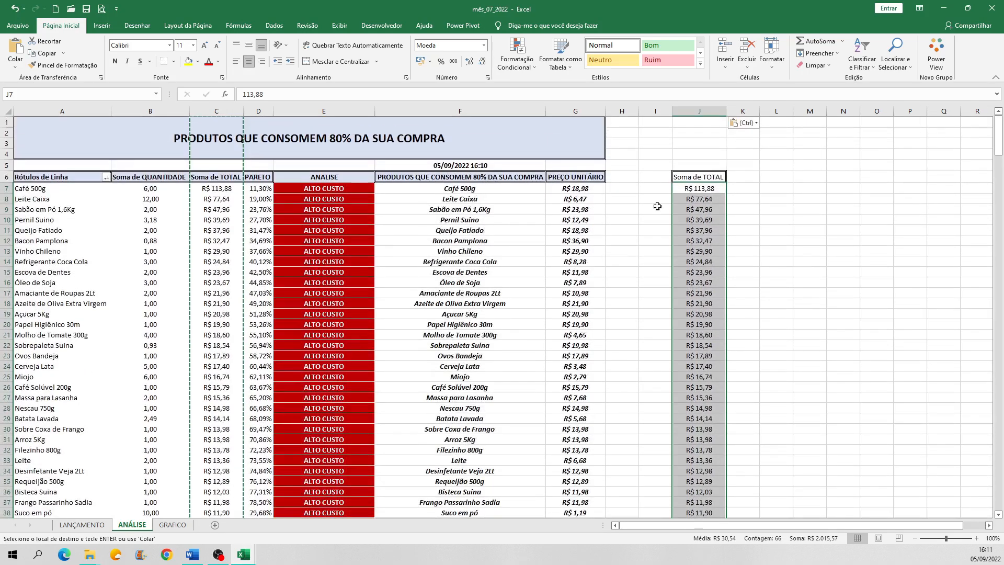
click(274, 26)
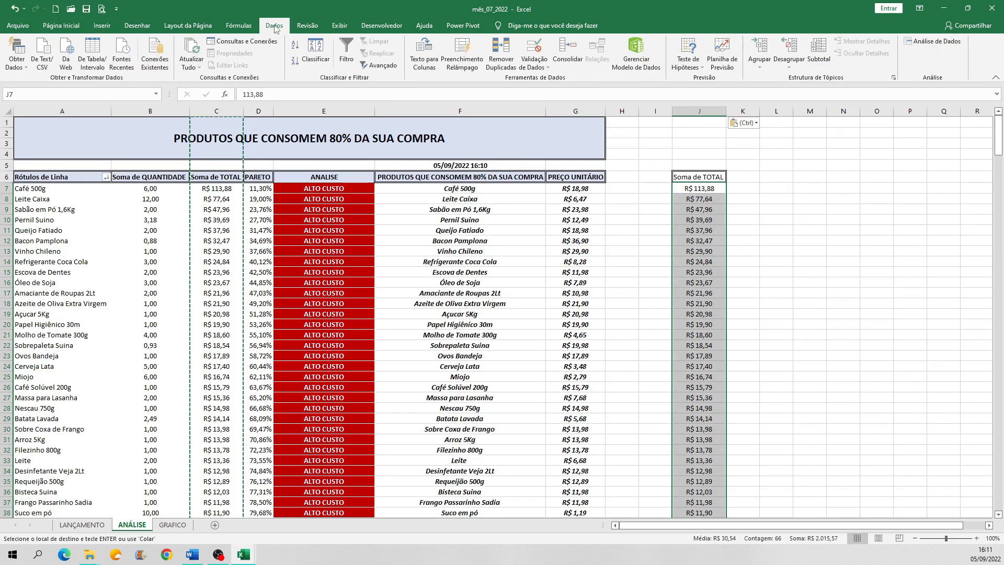
click(428, 57)
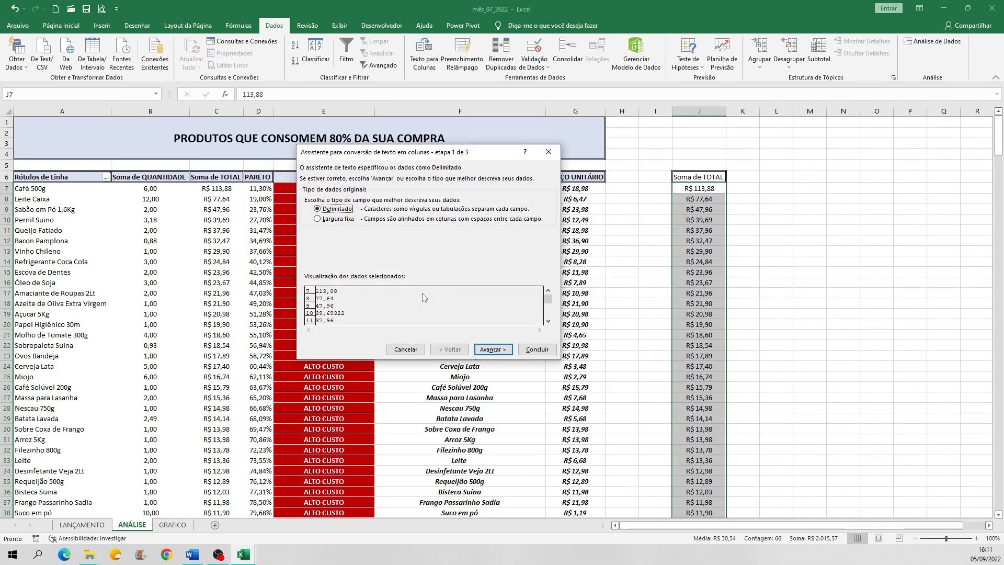
drag(427, 157, 404, 146)
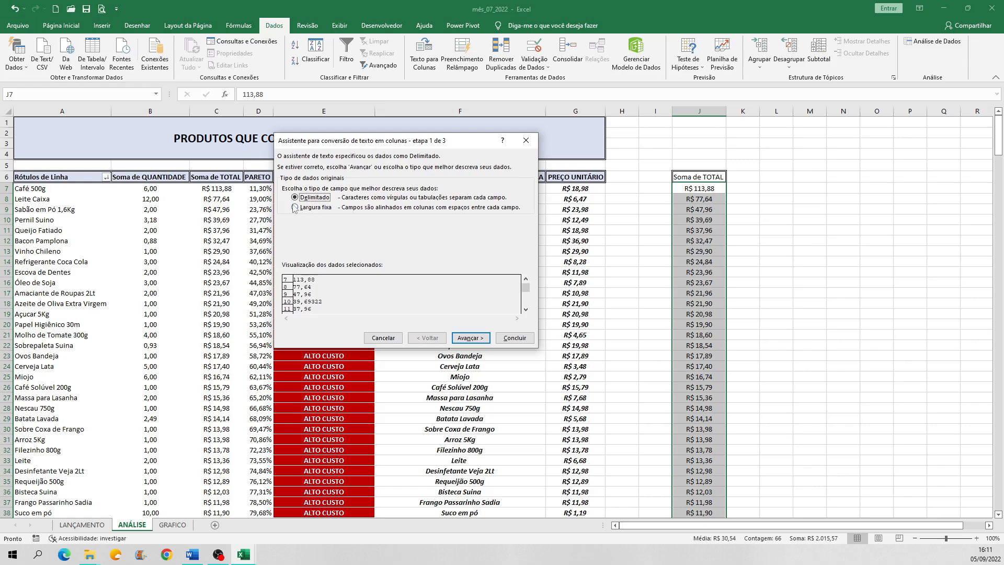
click(473, 338)
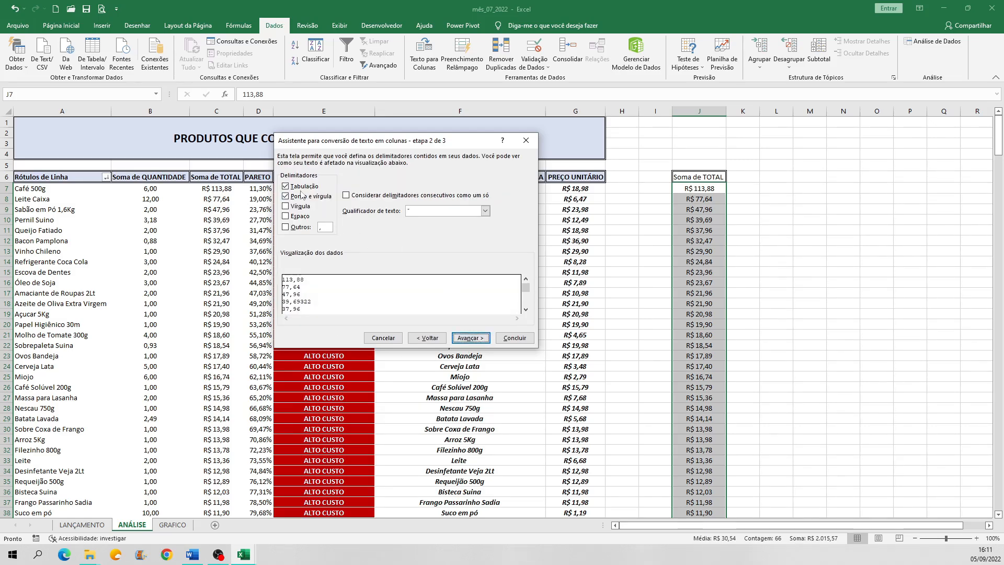
- Turn off the Ponto e vírgula delimiter and enable Outros with a comma, keeping the Tabulação delimiter on
click(287, 197)
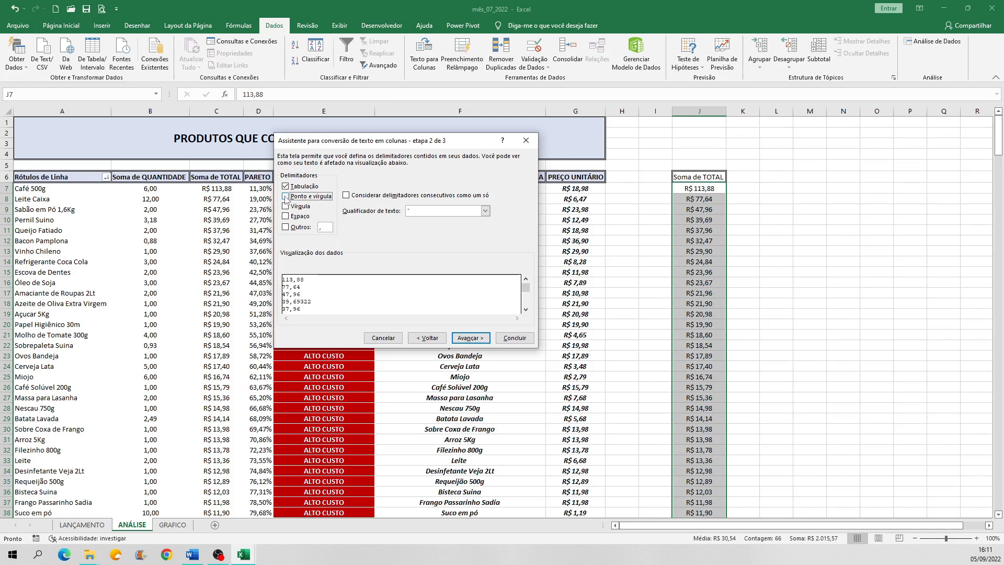
click(286, 228)
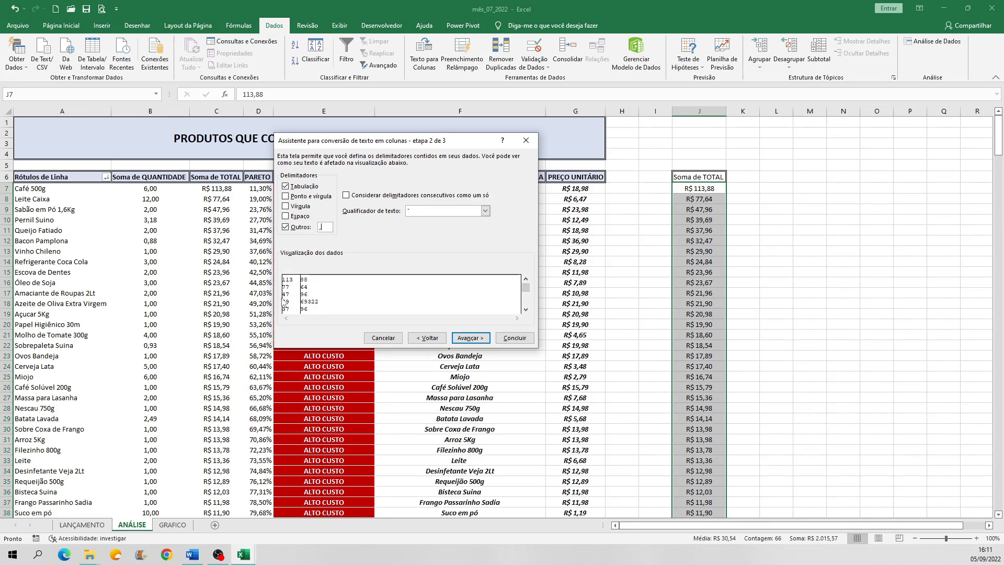
drag(410, 145, 894, 69)
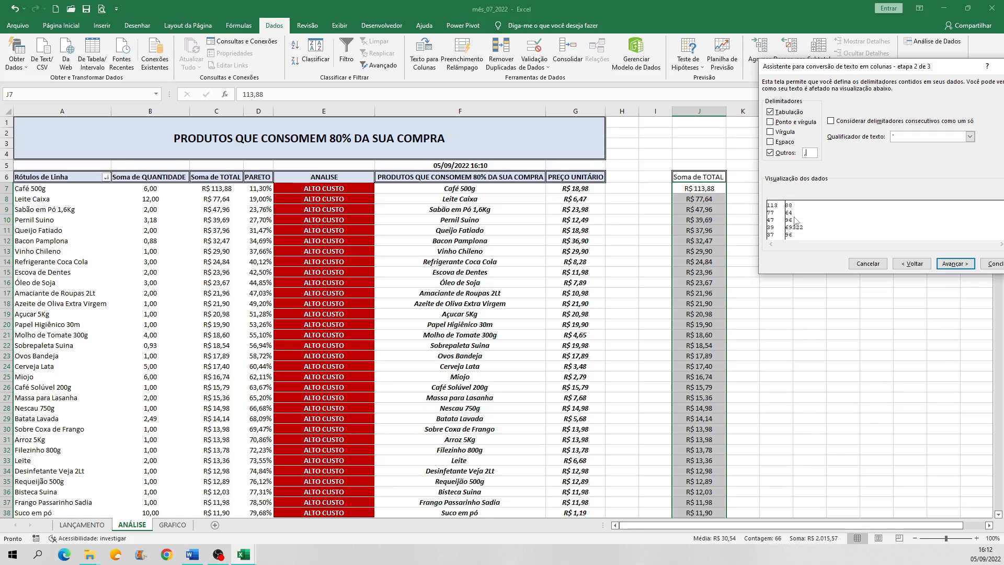
drag(838, 67, 360, 104)
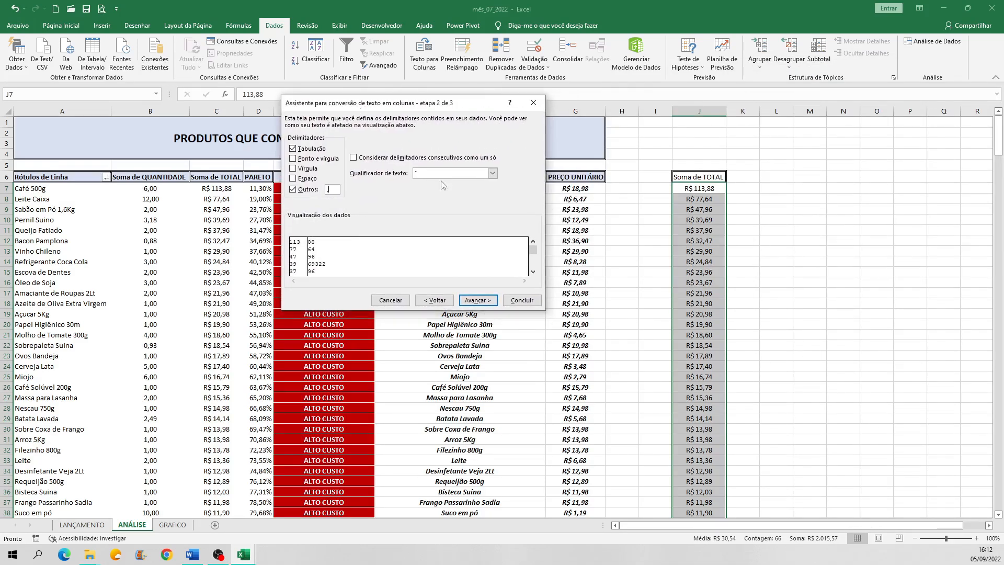
- Keep the Geral column format and finish splitting the copied totals with J7 as the destination
click(478, 301)
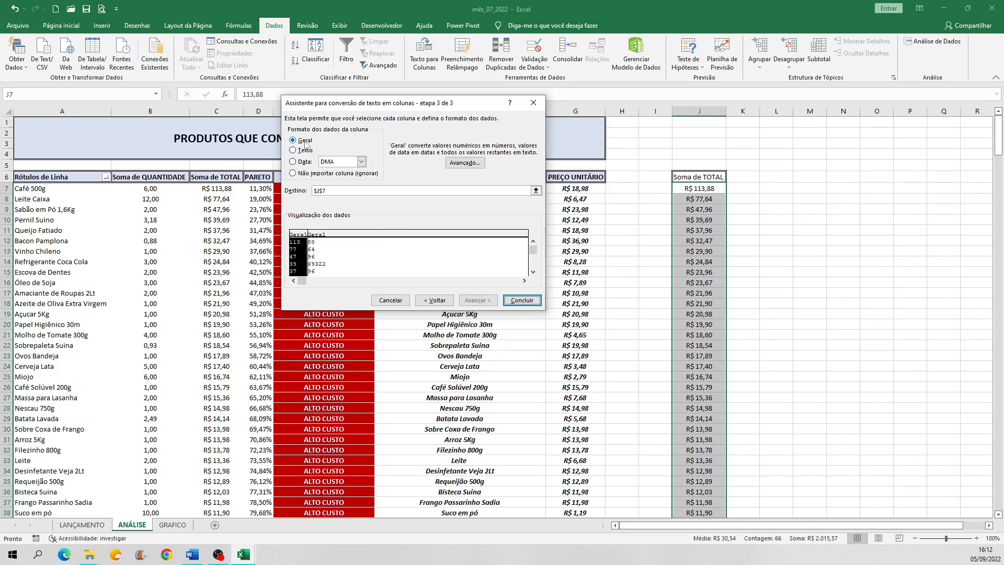
key(alt+t)
key(Down)
click(293, 140)
click(522, 300)
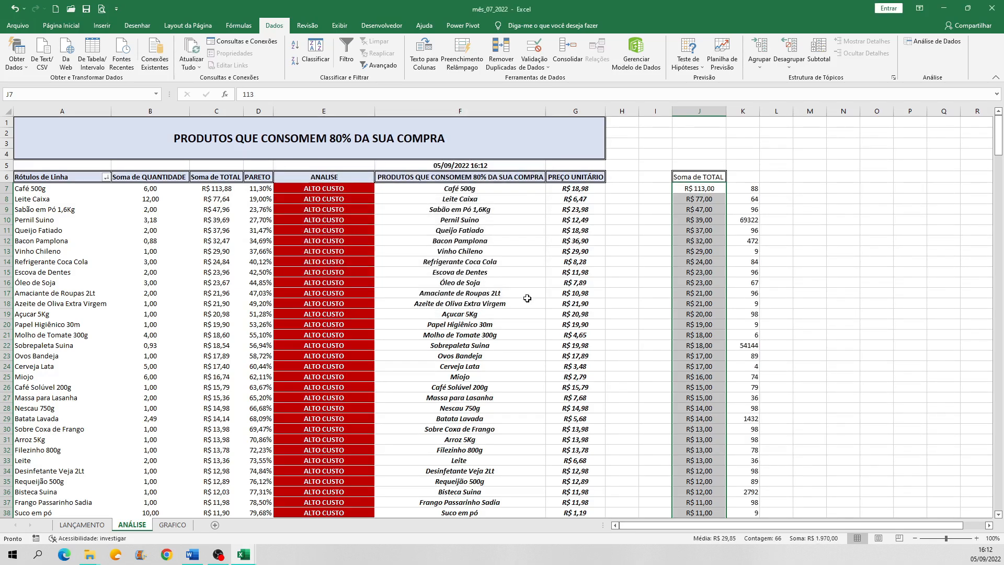
click(788, 199)
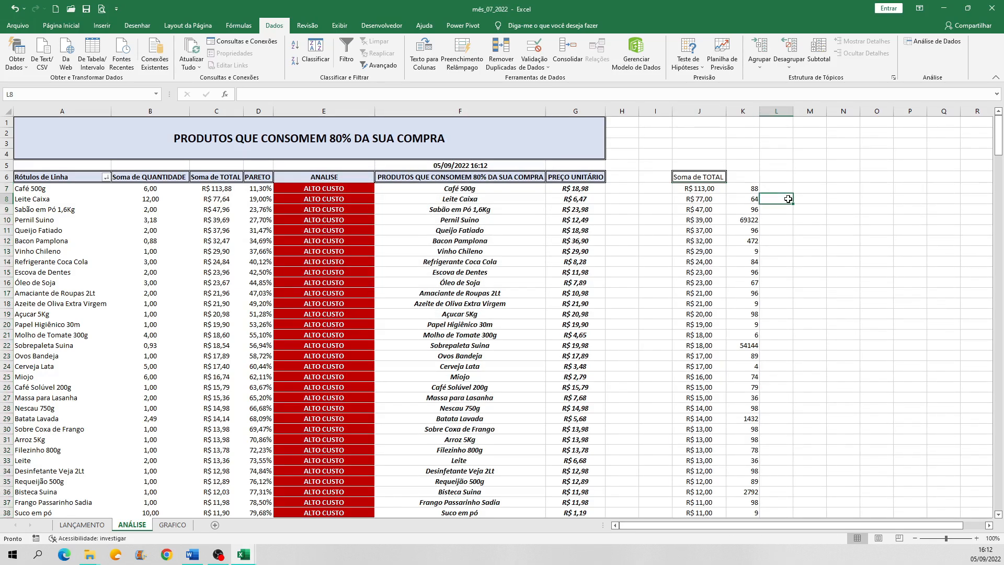
- Examine the split values in column K against the whole amounts in column J
click(751, 187)
click(751, 199)
click(751, 209)
click(751, 220)
click(751, 239)
click(750, 264)
click(751, 284)
click(748, 304)
click(747, 347)
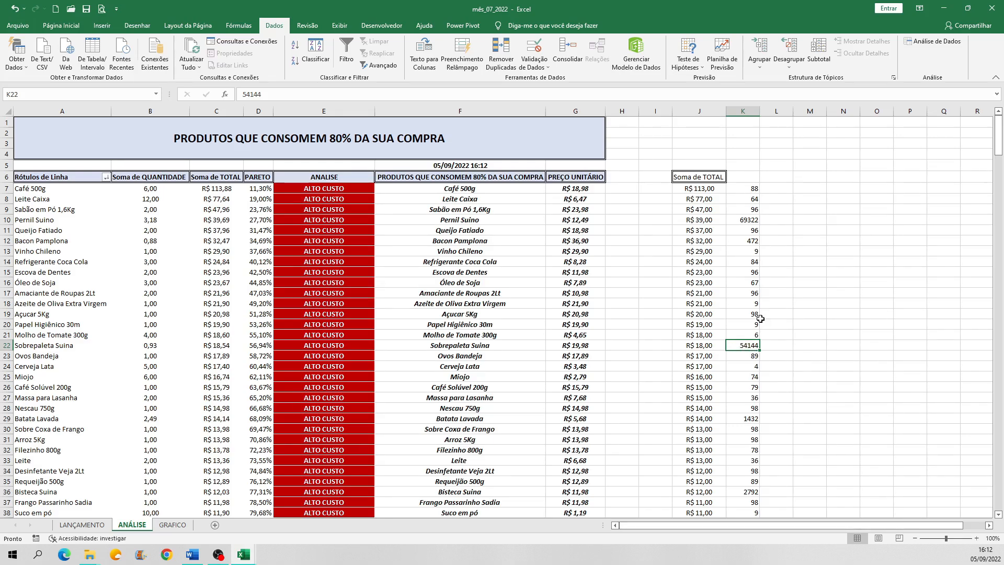
click(755, 202)
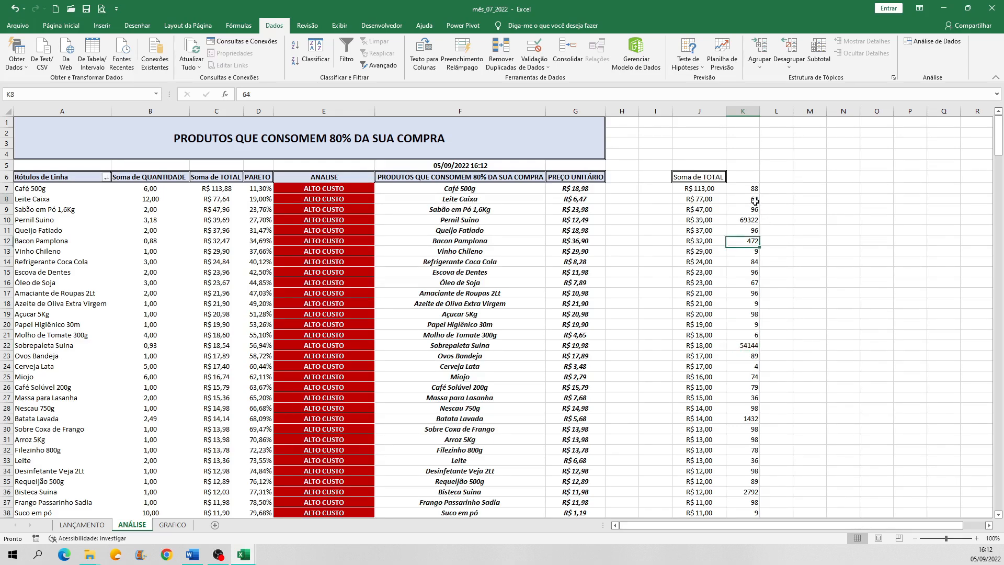
click(706, 190)
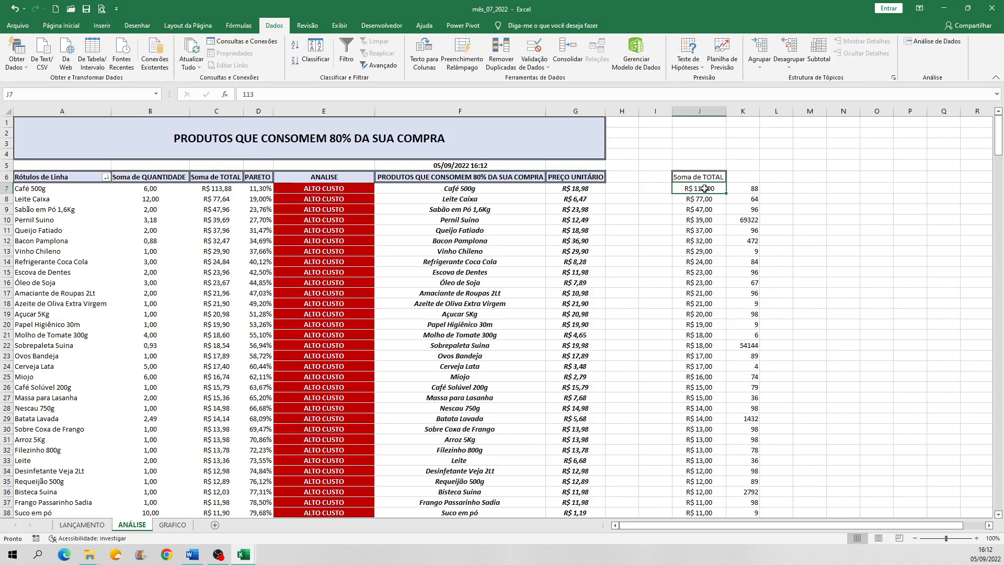
click(753, 186)
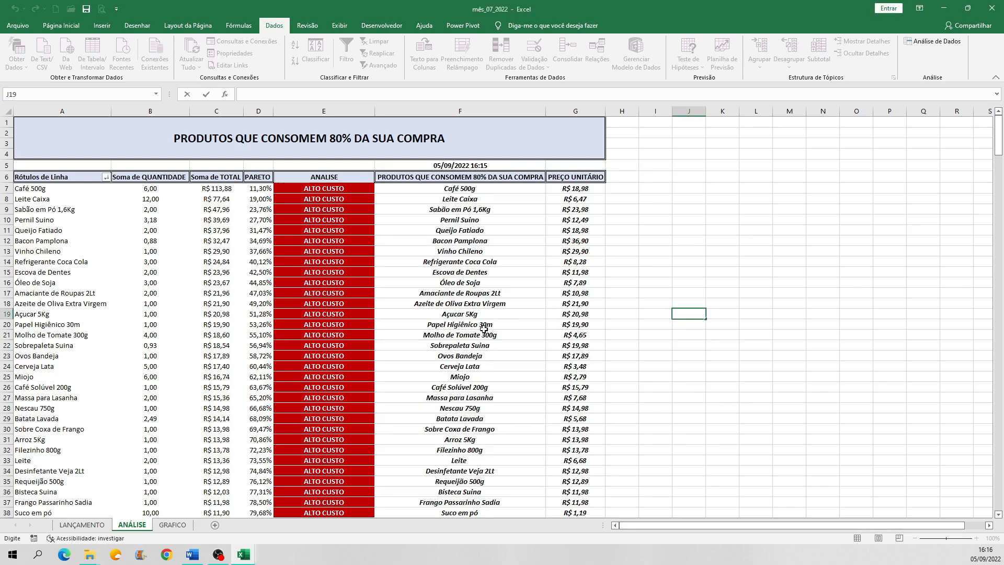
- Copy the whole PRODUTOS QUE CONSOMEM 80% DA SUA COMPRA column F and paste it into the empty column K
click(463, 231)
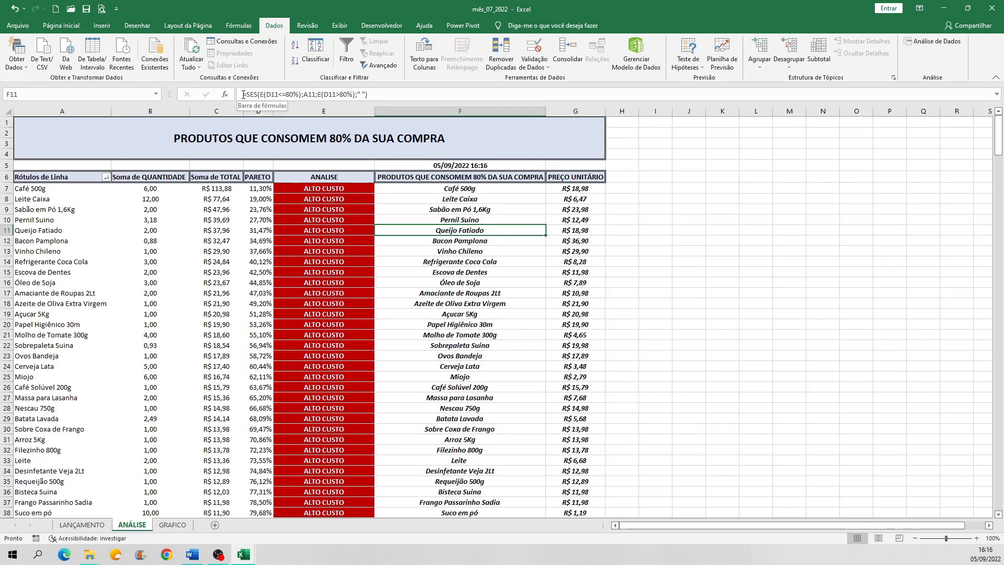
click(468, 244)
key(Down)
key(Down)
key(Down)
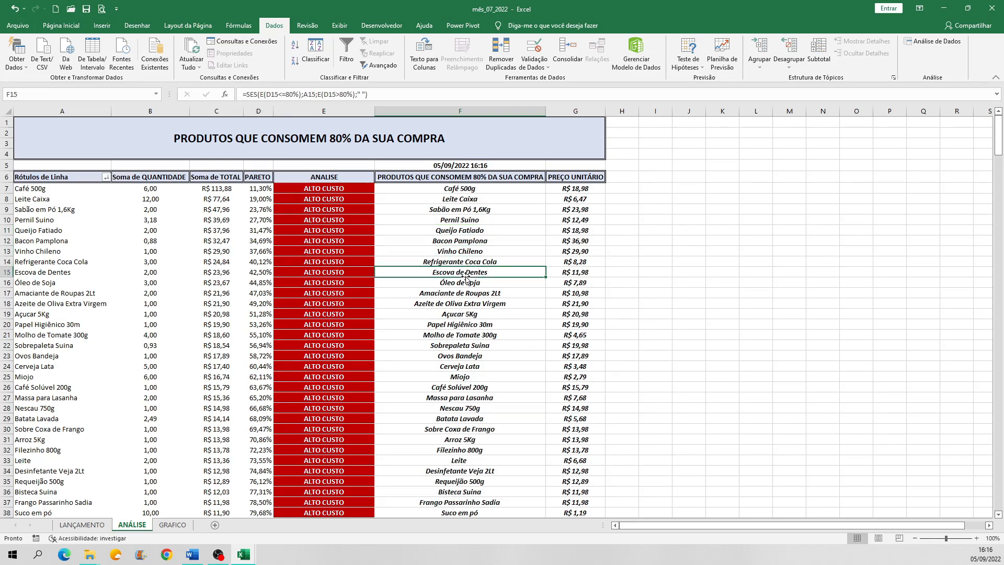
click(473, 111)
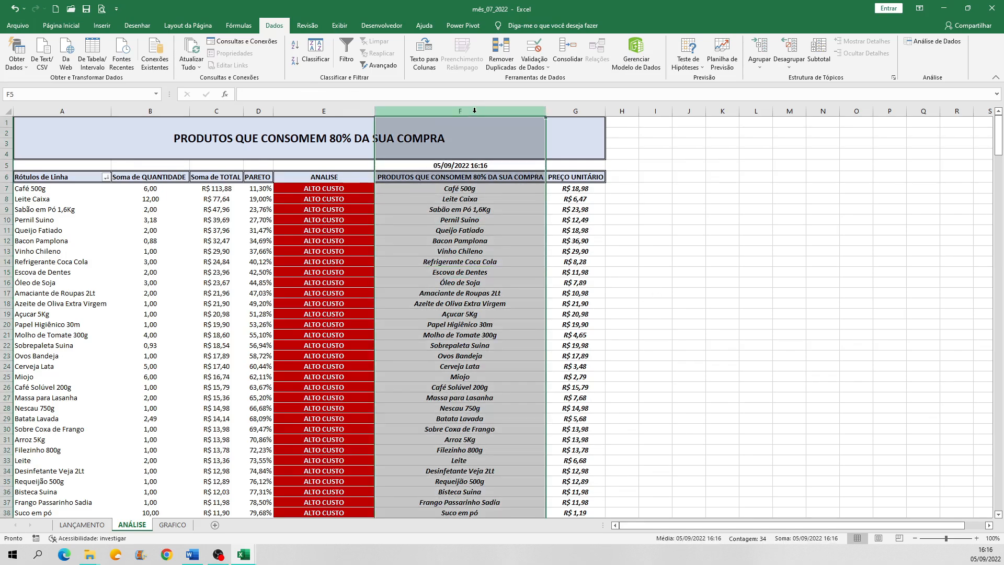
right_click(475, 112)
click(503, 150)
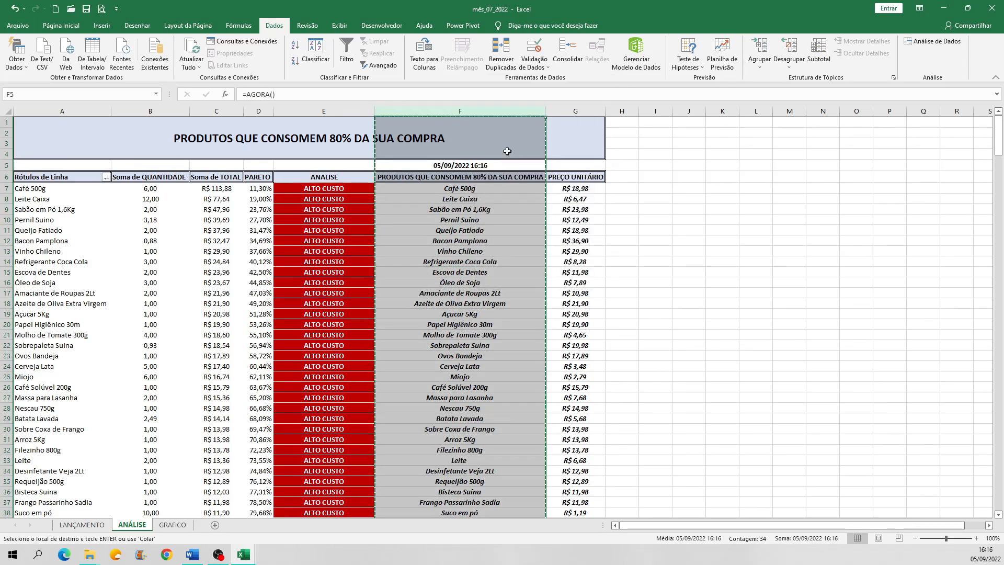
click(731, 112)
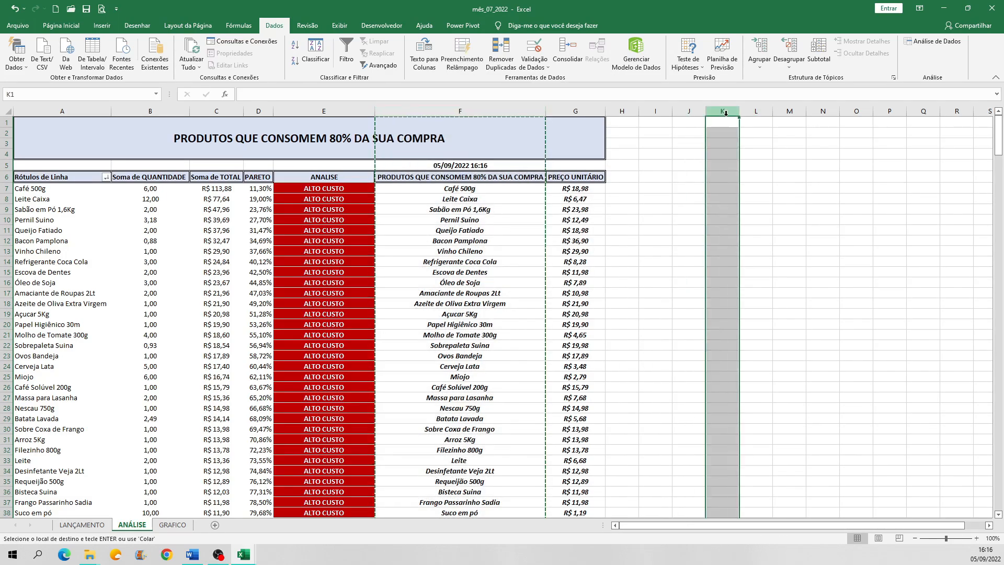
right_click(731, 112)
click(748, 180)
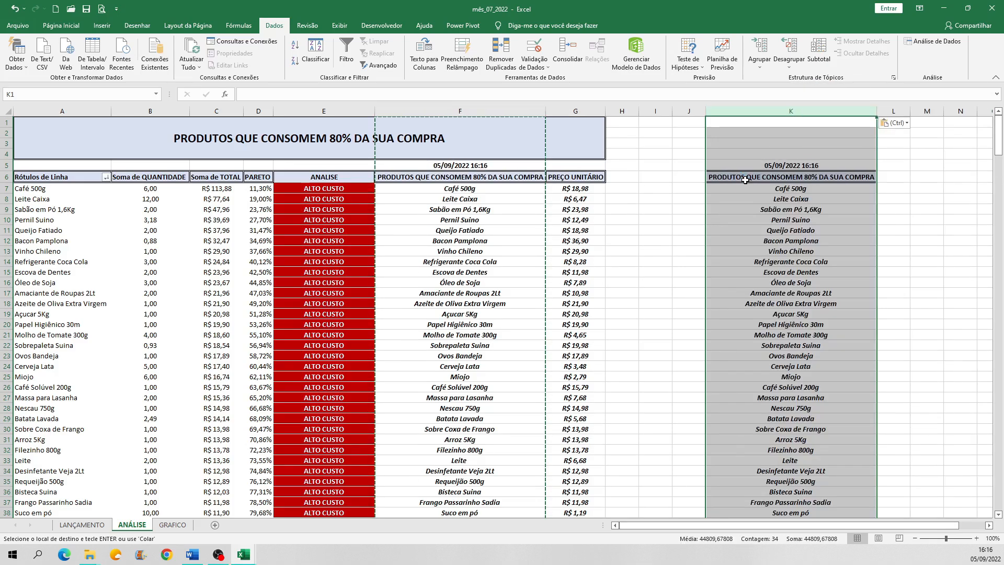
click(745, 250)
- Start Text to Columns on the pasted product formulas in K7:K38 and continue with the Delimitado data type
drag(714, 526, 743, 527)
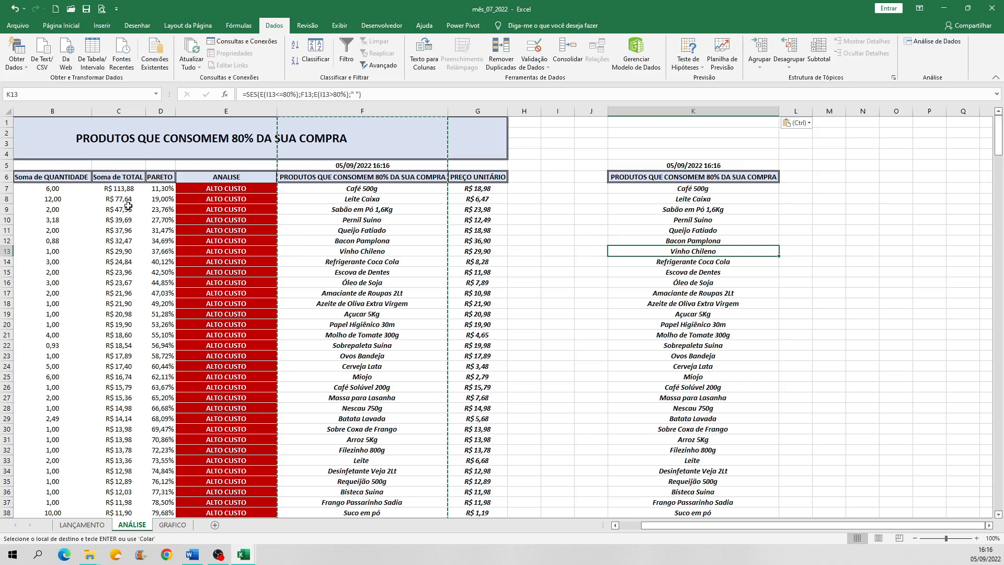
click(578, 221)
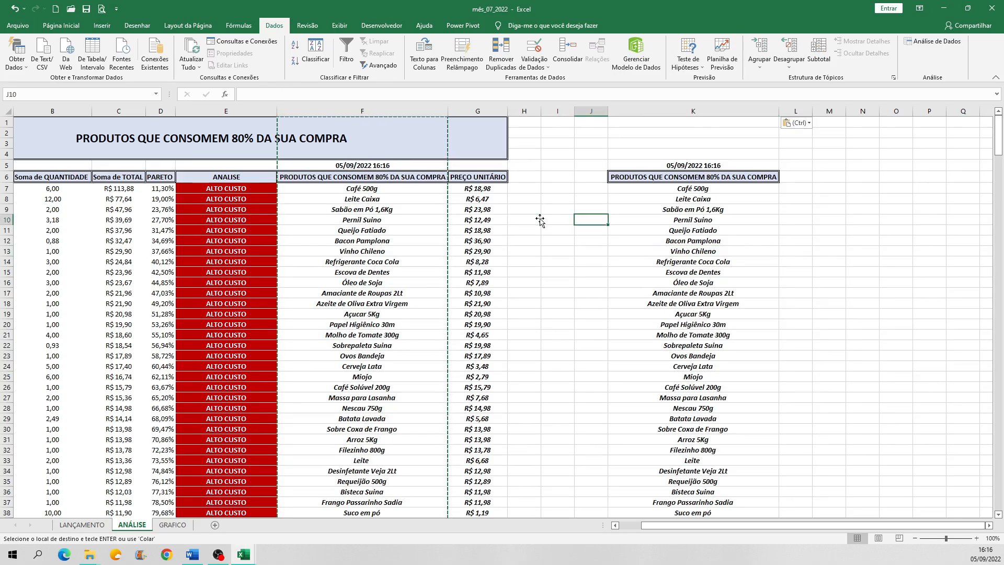
click(686, 188)
drag(686, 189, 704, 437)
key(ctrl+v)
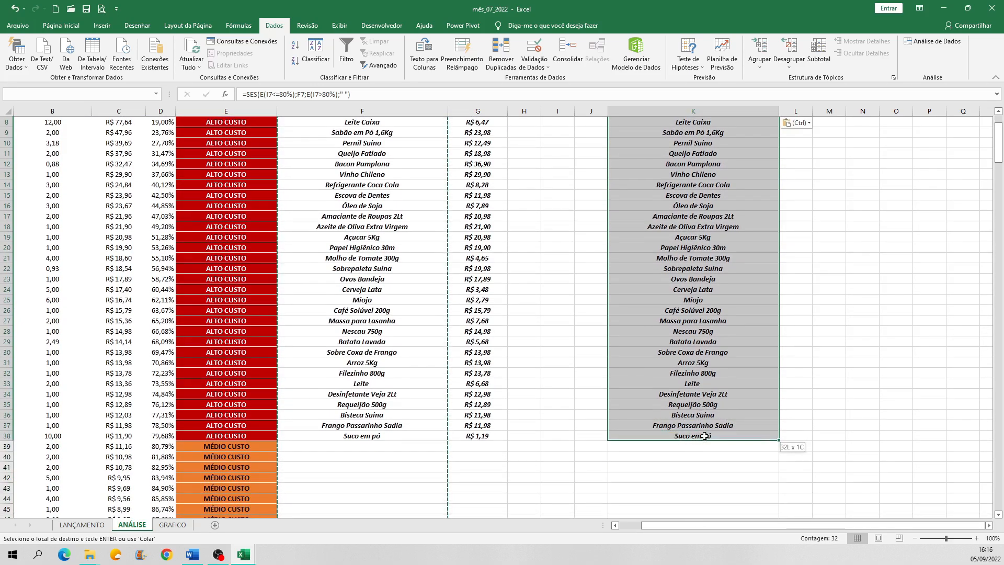
scroll(705, 435, up, 3)
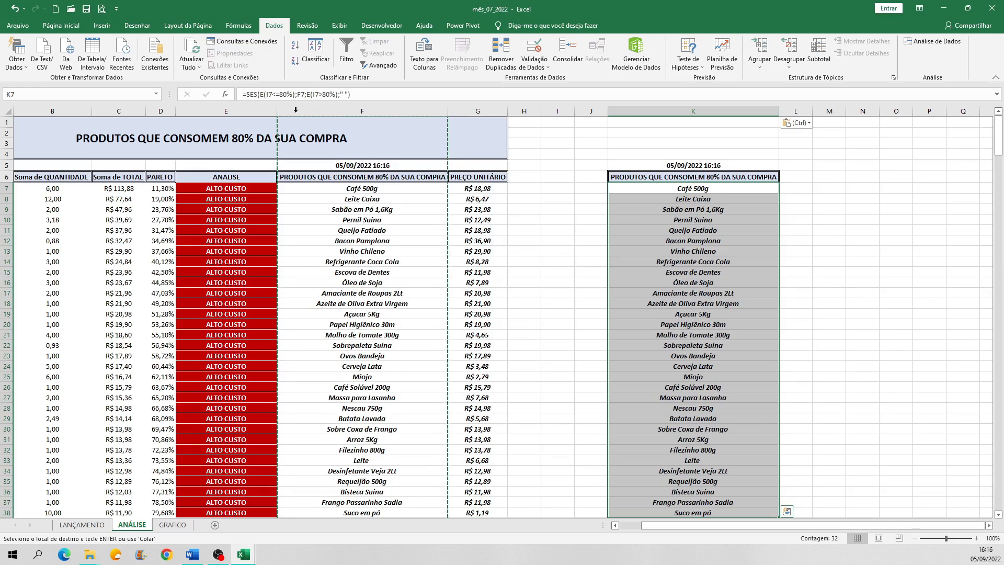
click(426, 56)
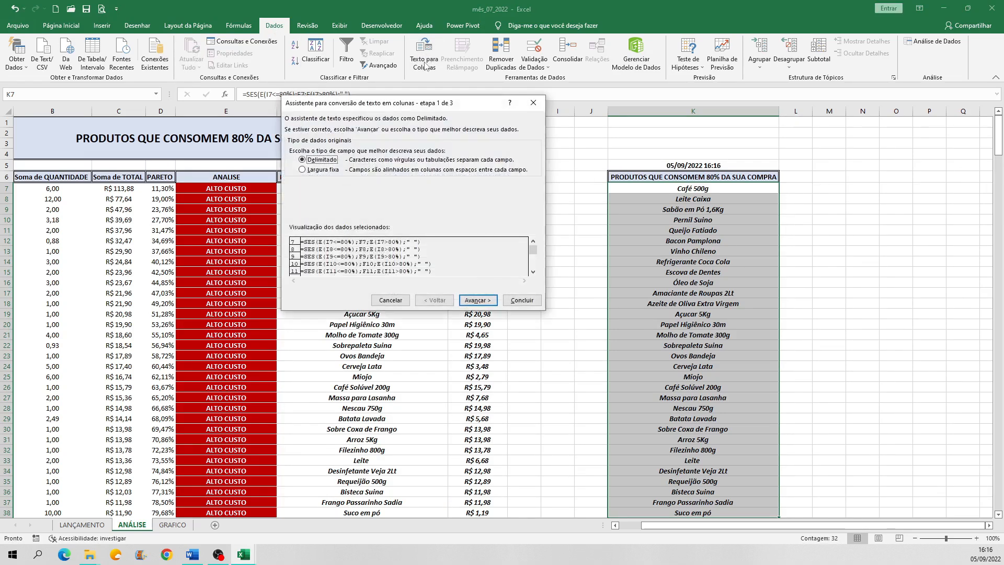
drag(396, 105, 474, 125)
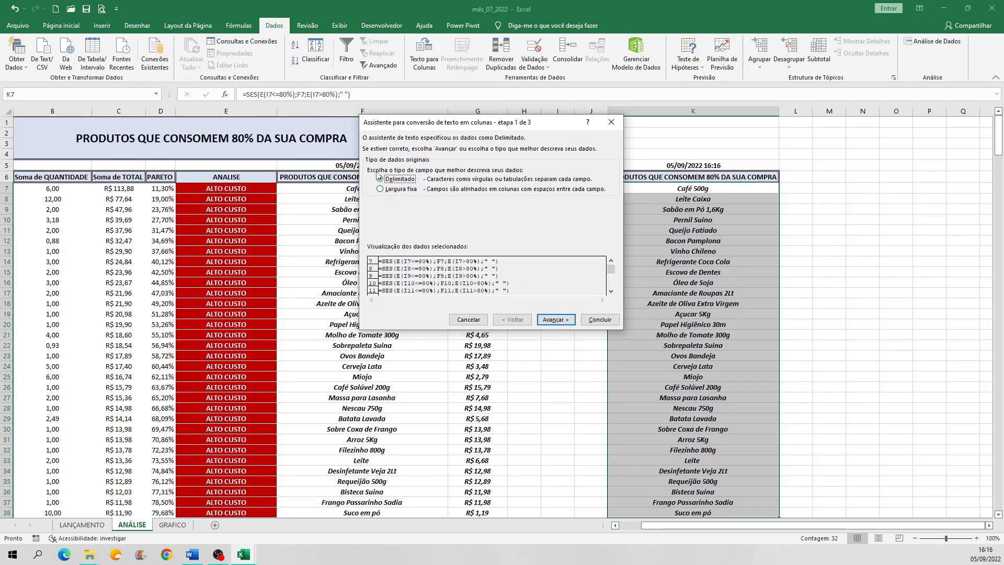
click(554, 320)
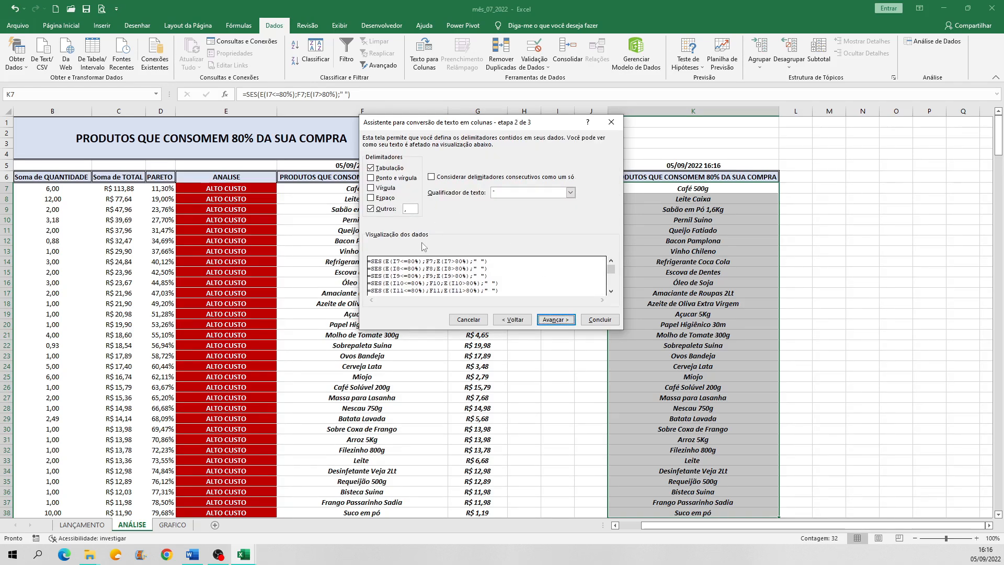
- Turn off the Outros delimiter and enable Ponto e vírgula alongside Tabulação, continuing to the column format settings
click(371, 209)
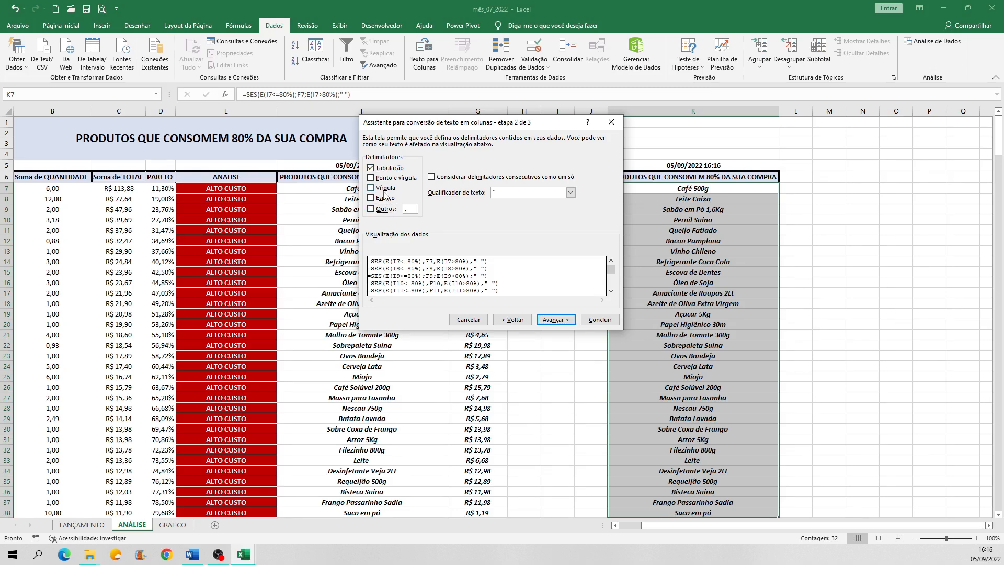
click(372, 179)
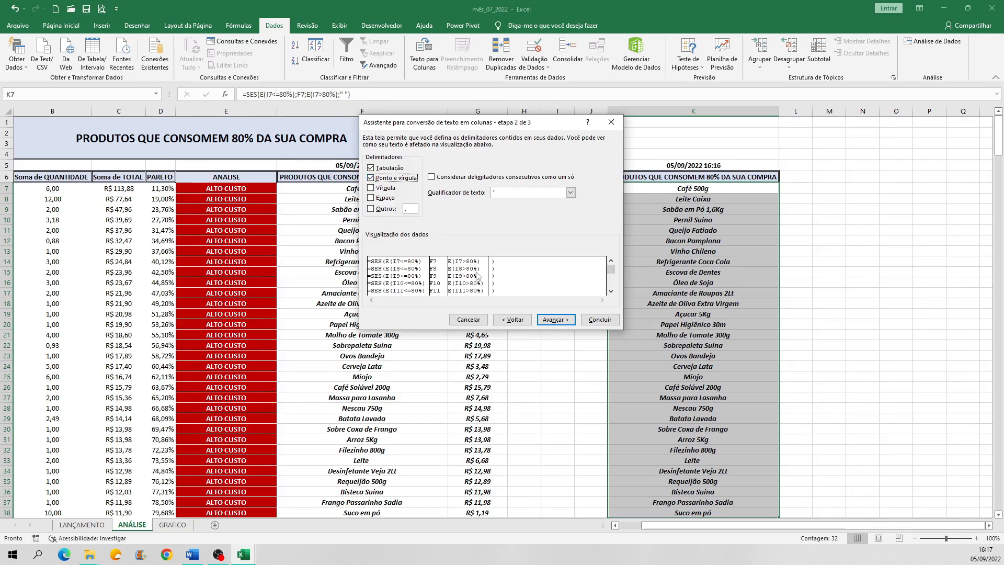
key(space)
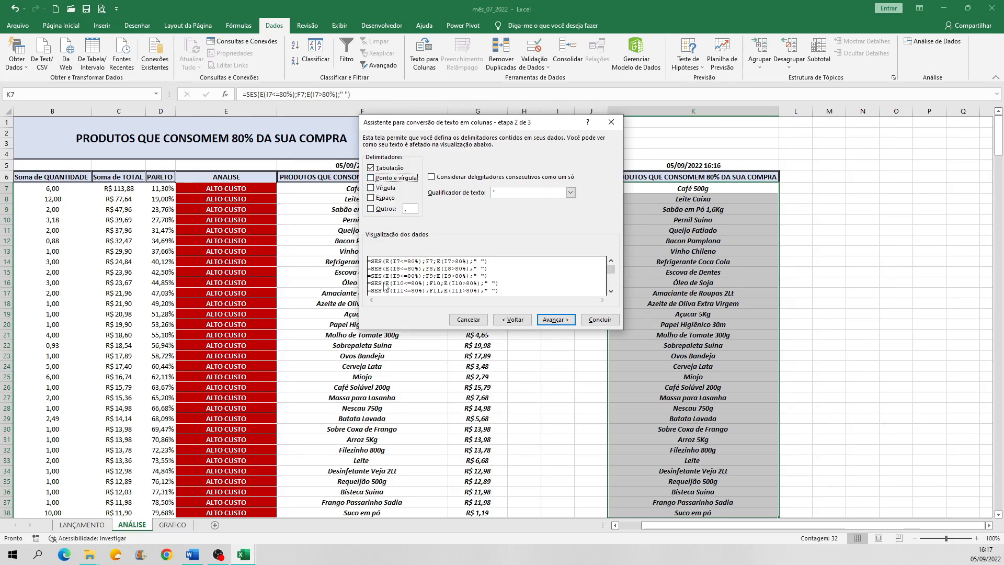
click(371, 178)
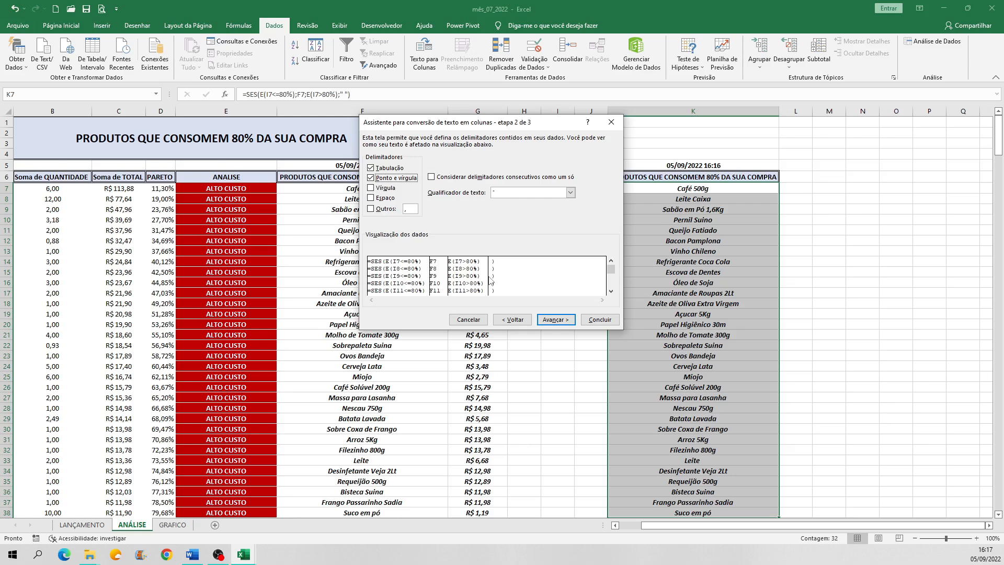
click(557, 320)
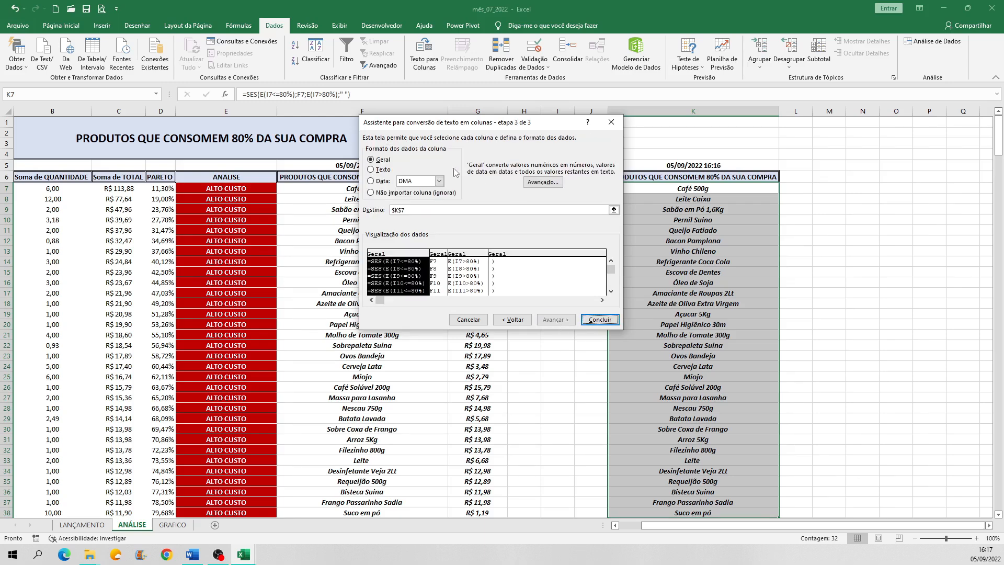
- Keep the Geral column format, finish splitting the formulas with K7 as the destination, and check the resulting cells
click(372, 170)
click(372, 180)
click(373, 159)
click(601, 320)
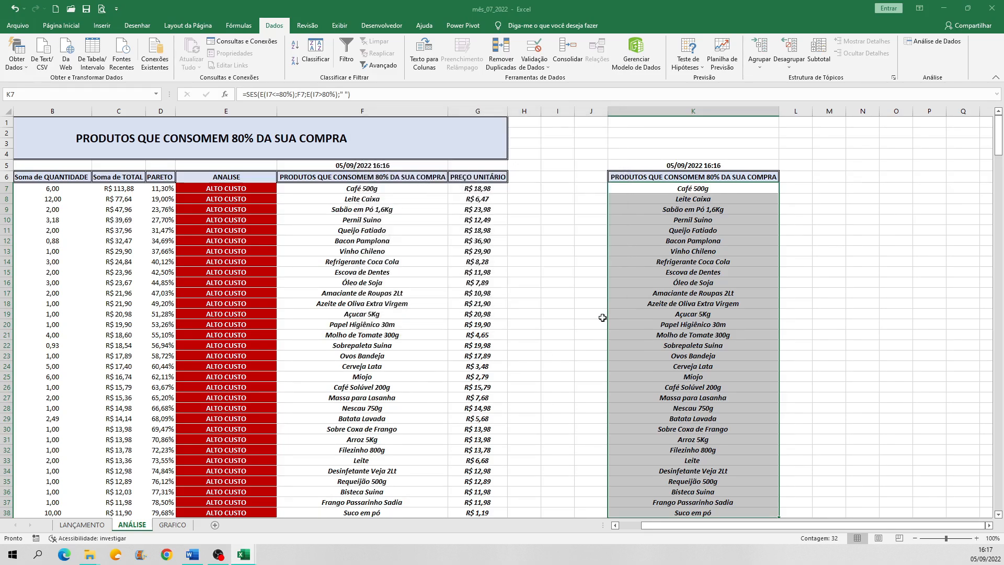
click(751, 245)
click(742, 192)
click(795, 189)
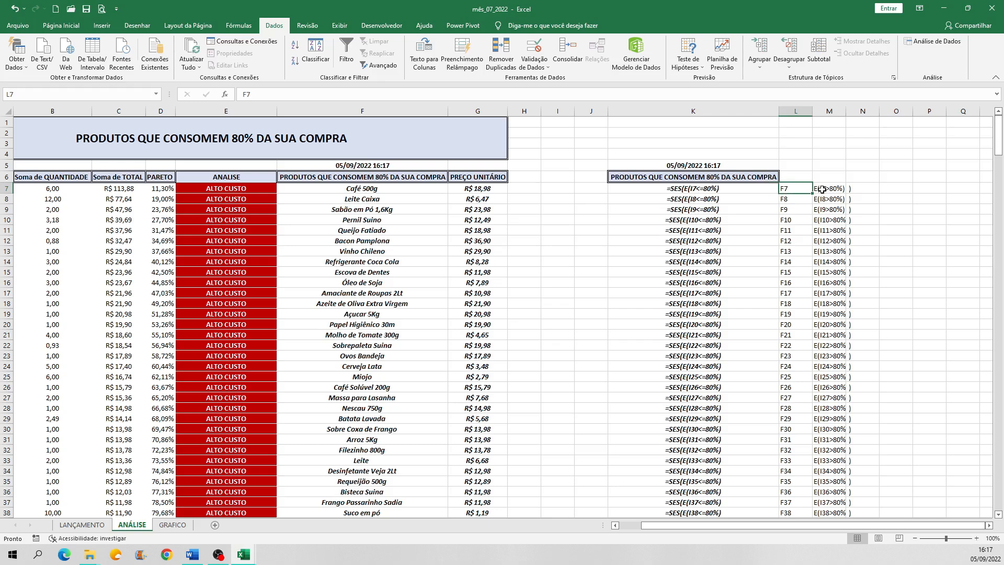
click(362, 209)
click(365, 189)
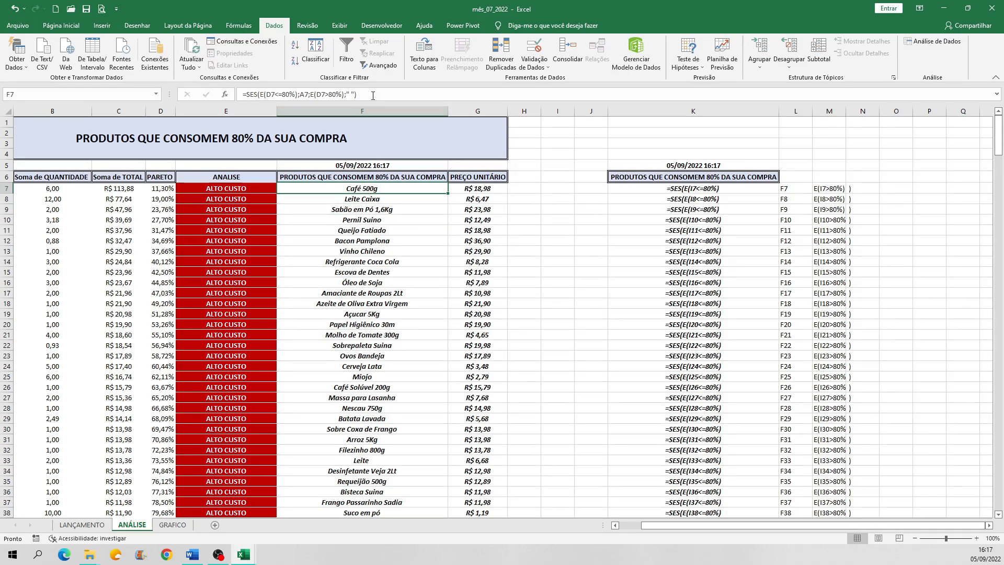
drag(362, 95, 232, 95)
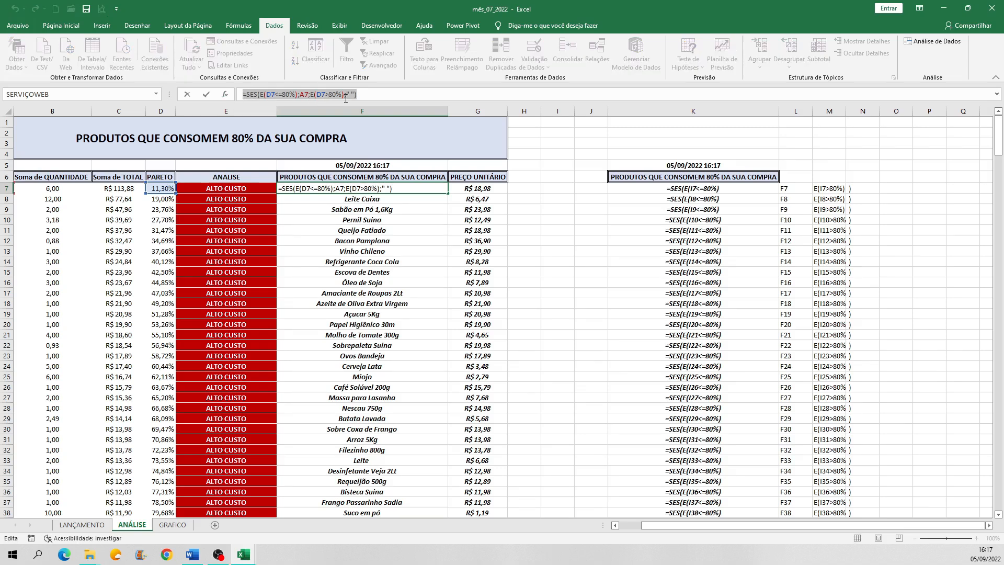
text(=)
click(693, 192)
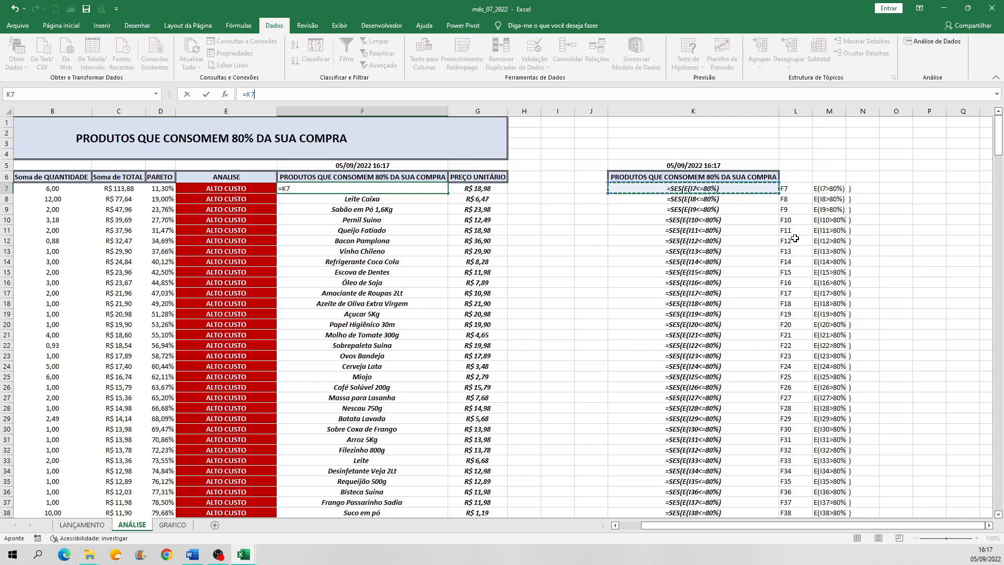
click(796, 189)
click(833, 188)
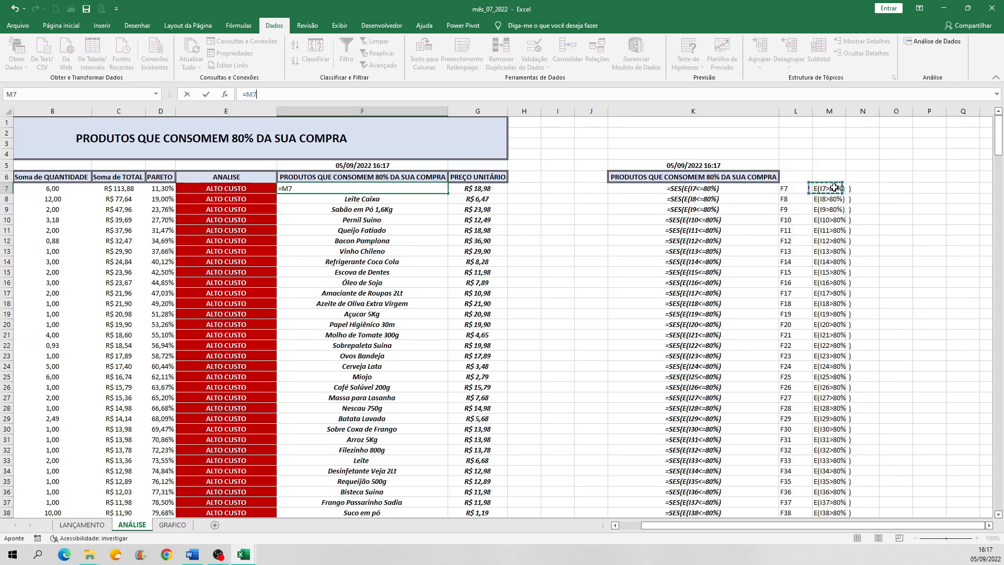
click(871, 191)
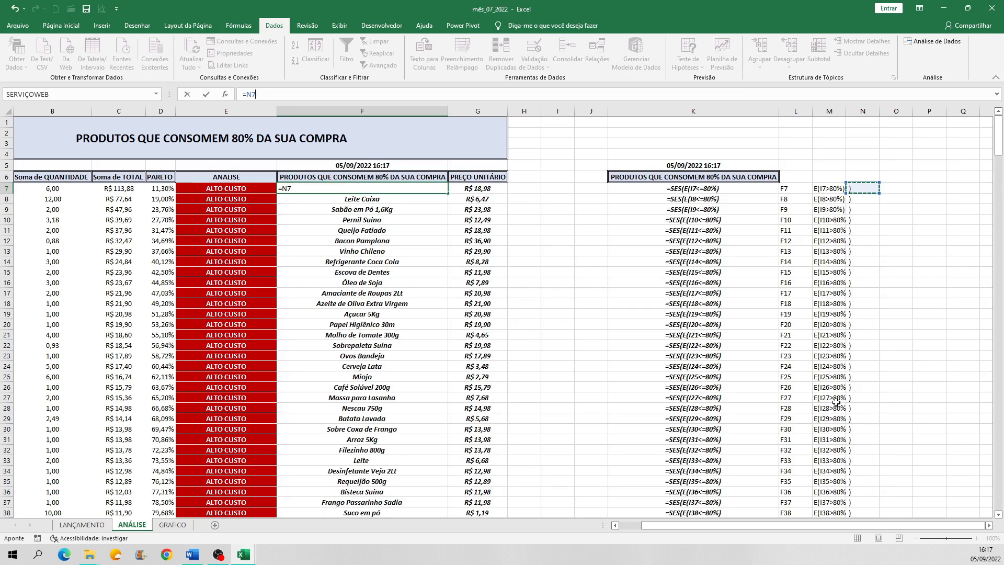
click(586, 346)
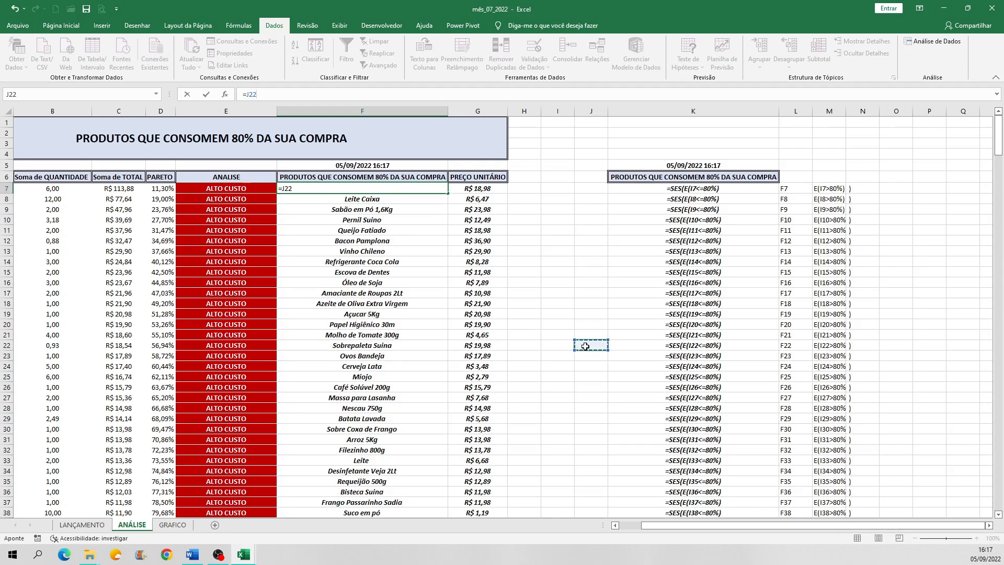
key(Escape)
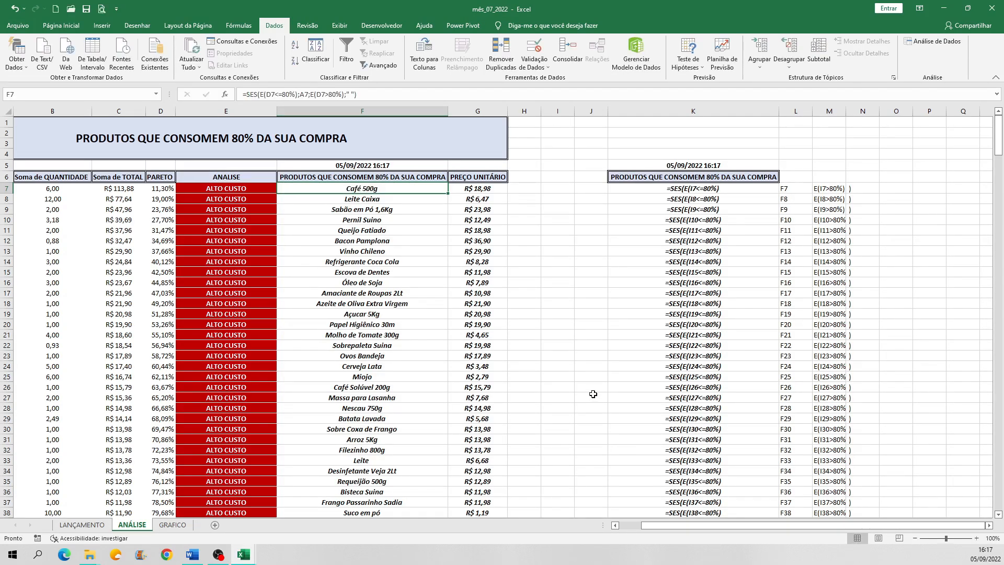